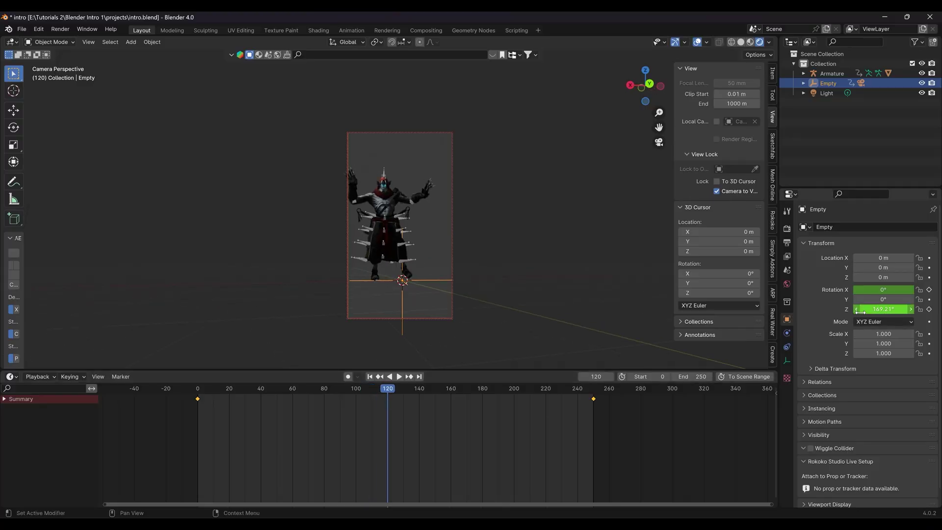
# - Drag the Empty's Rotation X value in the Transform panel to -7°
pyautogui.moveTo(880, 290); pyautogui.dragTo(868, 289)
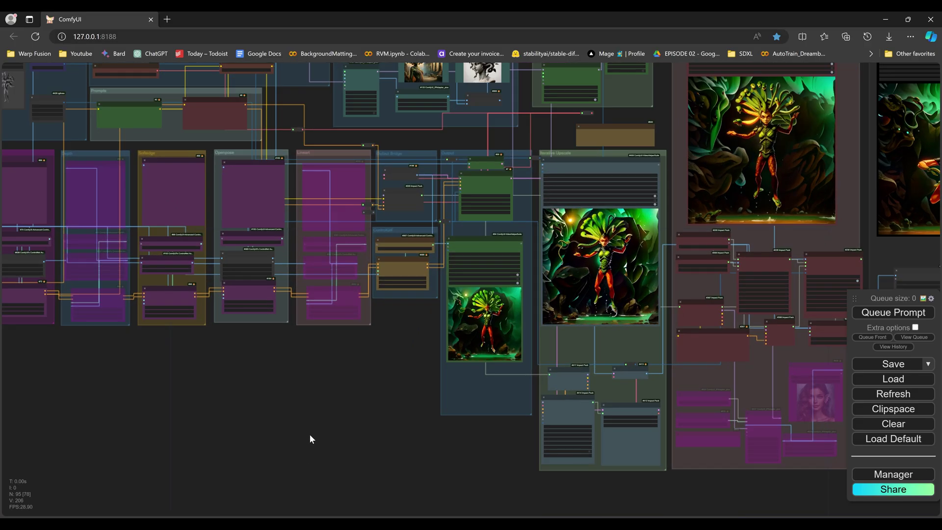
# - Survey the ComfyUI graph's groups, then scroll the Civitai LCM-LoRA page to its Step 1–4 notes
pyautogui.moveTo(309, 434); pyautogui.dragTo(535, 528)
pyautogui.scroll(4, 493, 263)
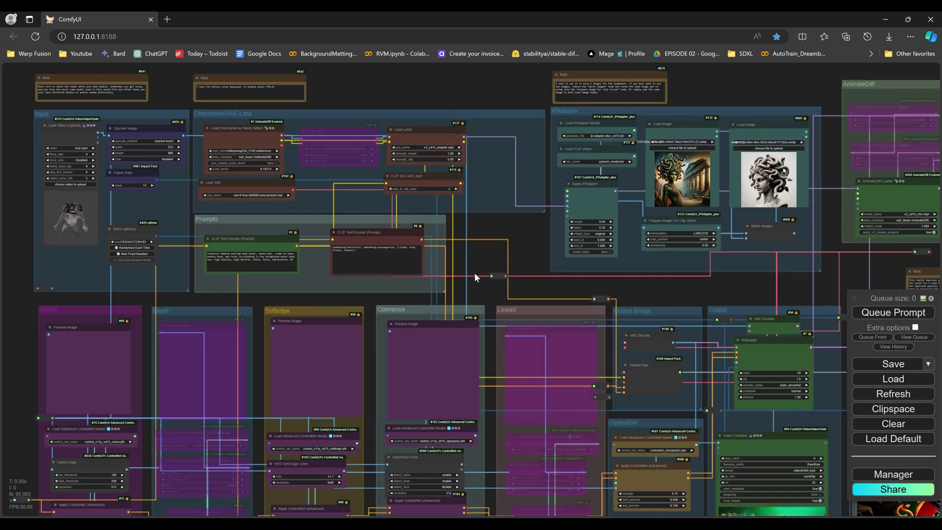
pyautogui.moveTo(475, 274); pyautogui.dragTo(641, 357)
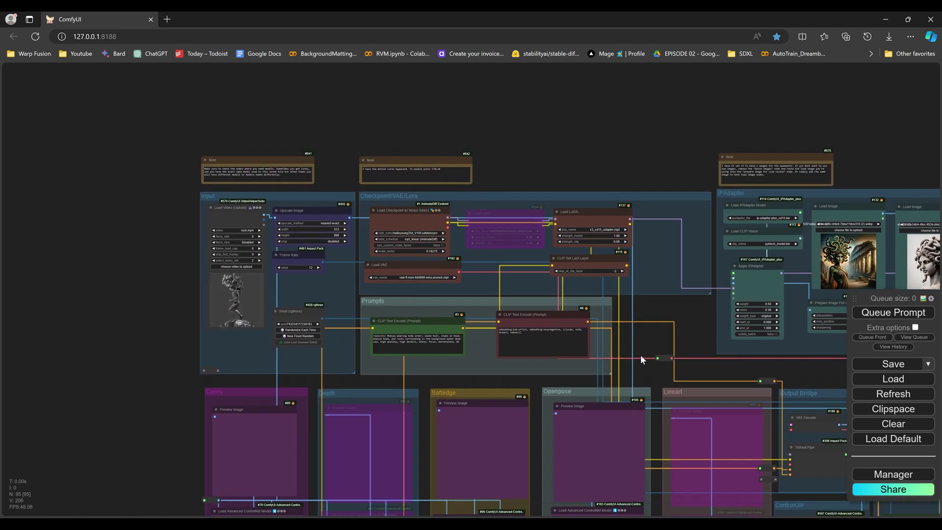
pyautogui.scroll(7, 301, 262)
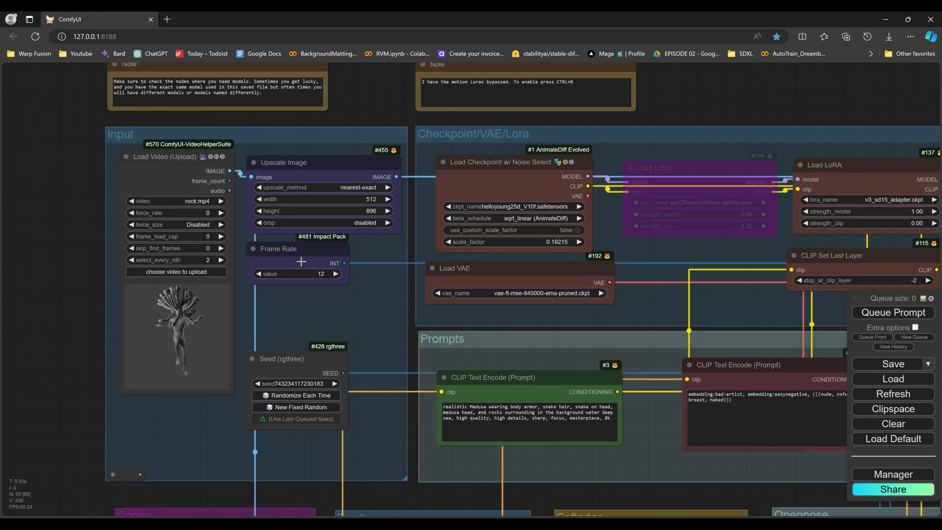
pyautogui.moveTo(490, 331); pyautogui.dragTo(266, 82)
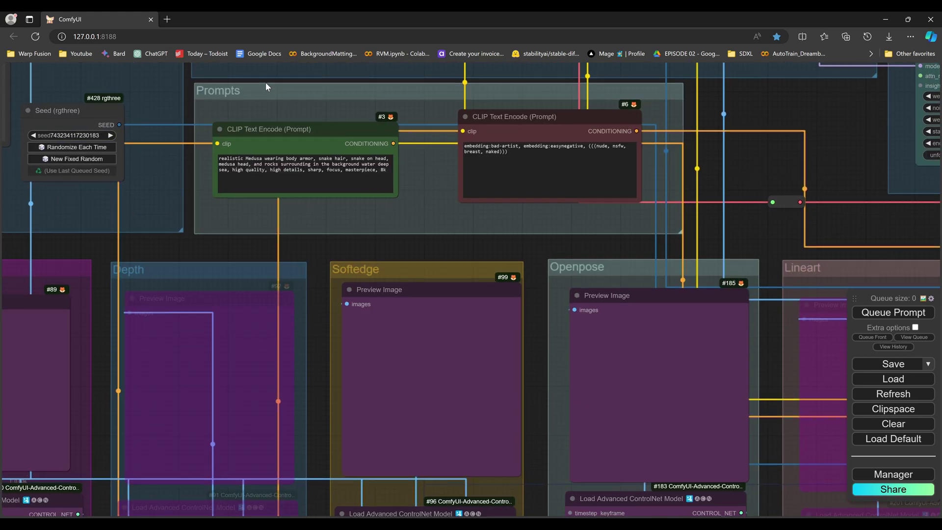
pyautogui.scroll(-8, 267, 84)
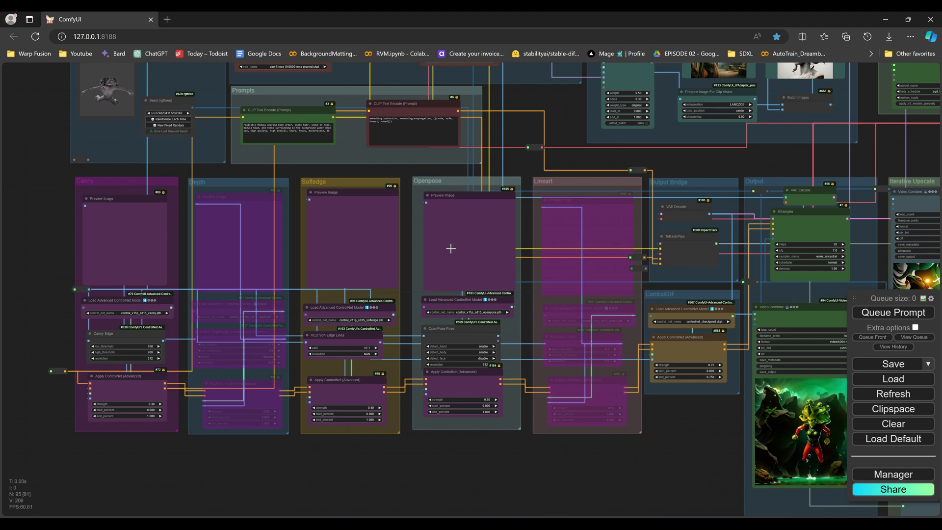
pyautogui.scroll(3, 524, 251)
pyautogui.moveTo(530, 212); pyautogui.dragTo(417, 238)
pyautogui.scroll(1, 417, 237)
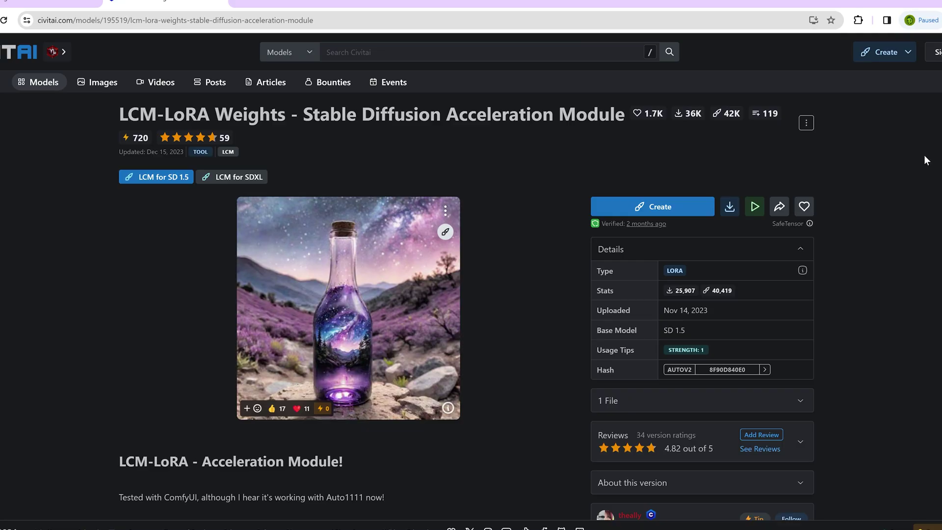
pyautogui.scroll(-6, 471, 295)
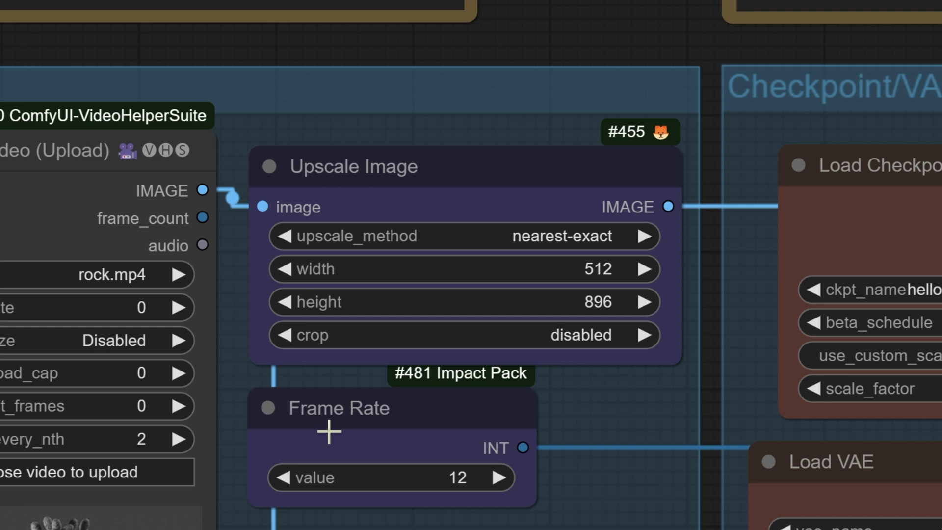
# - Set the Upscale Image node's width and height both to 512
pyautogui.click(598, 269)
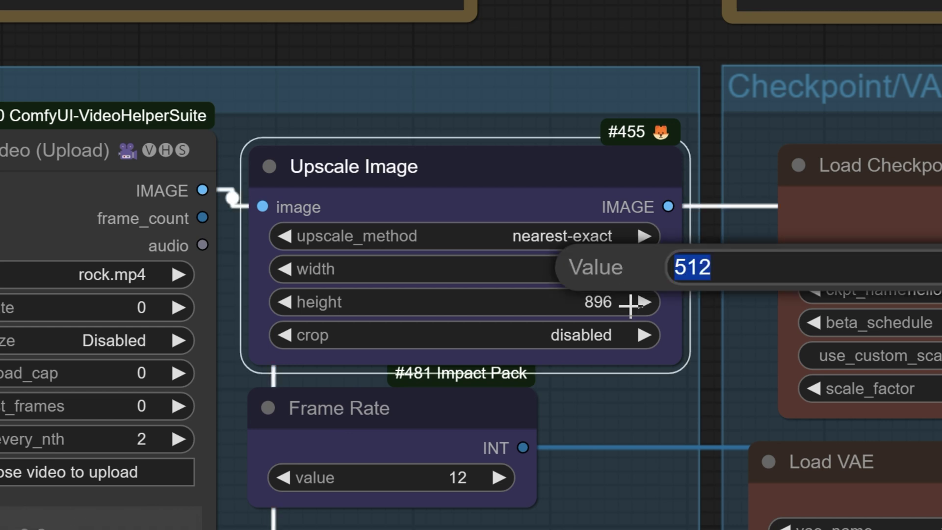
pyautogui.press('Return')
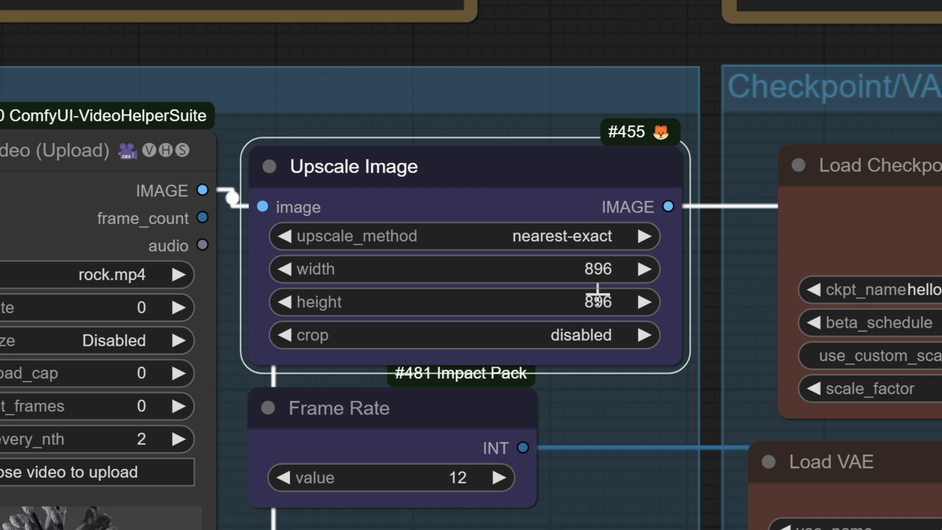
pyautogui.click(597, 298)
pyautogui.press('Return')
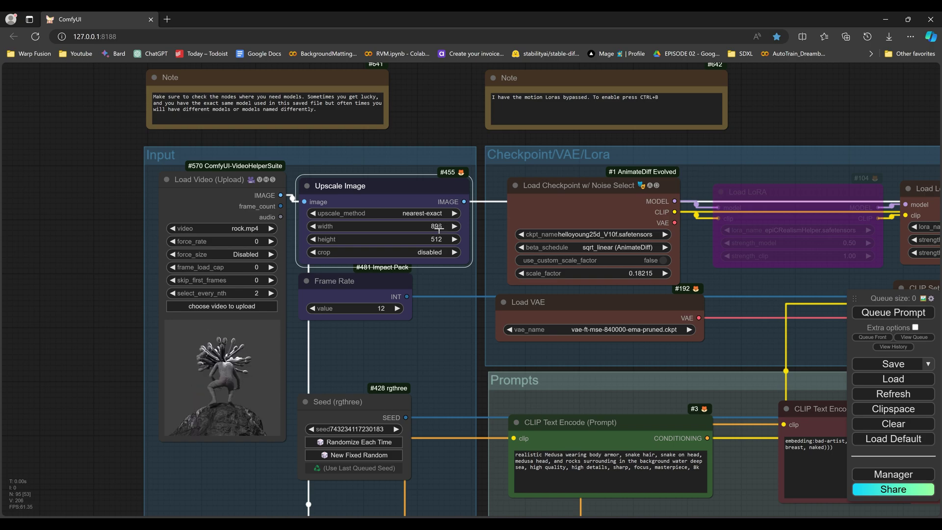
pyautogui.write('512')
pyautogui.press('Return')
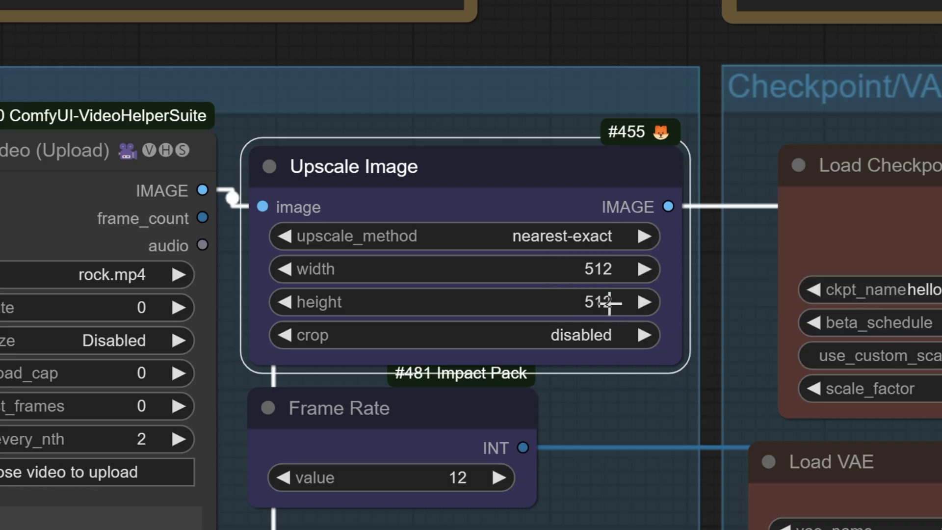
pyautogui.click(608, 302)
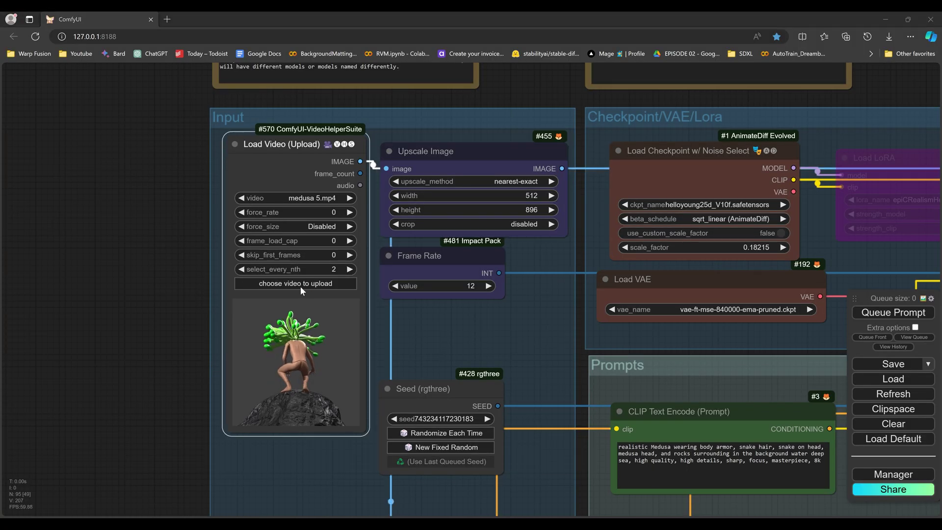
# - Load medusa 5.mp4 as the input video and set frame_load_cap to 0
pyautogui.click(301, 284)
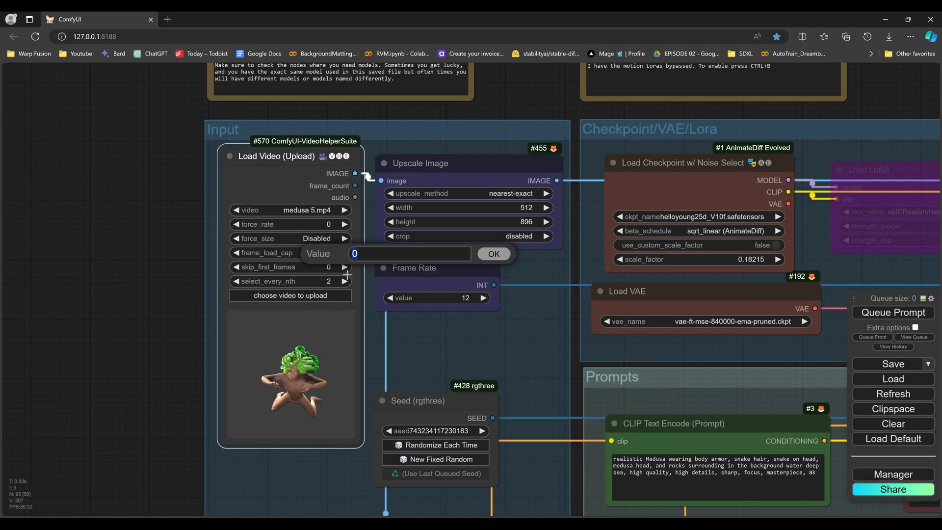
pyautogui.click(314, 258)
pyautogui.write('10')
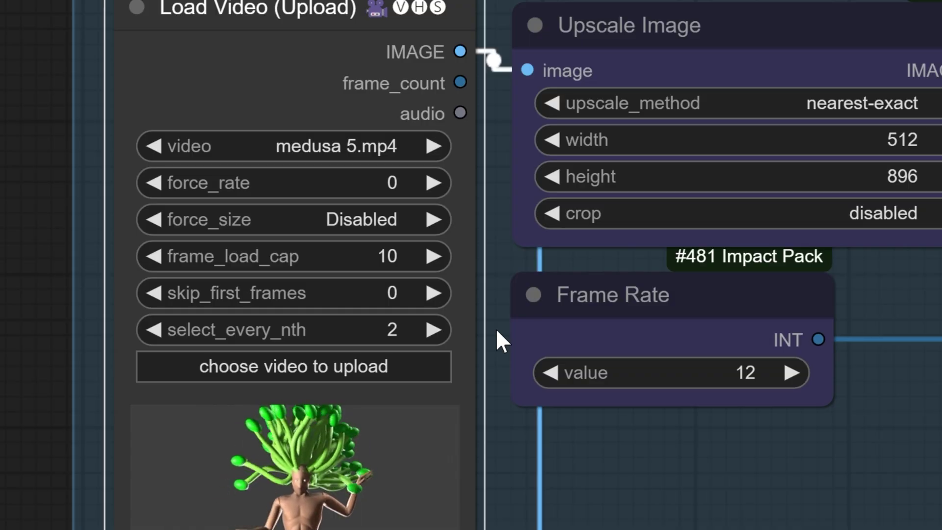
pyautogui.click(389, 257)
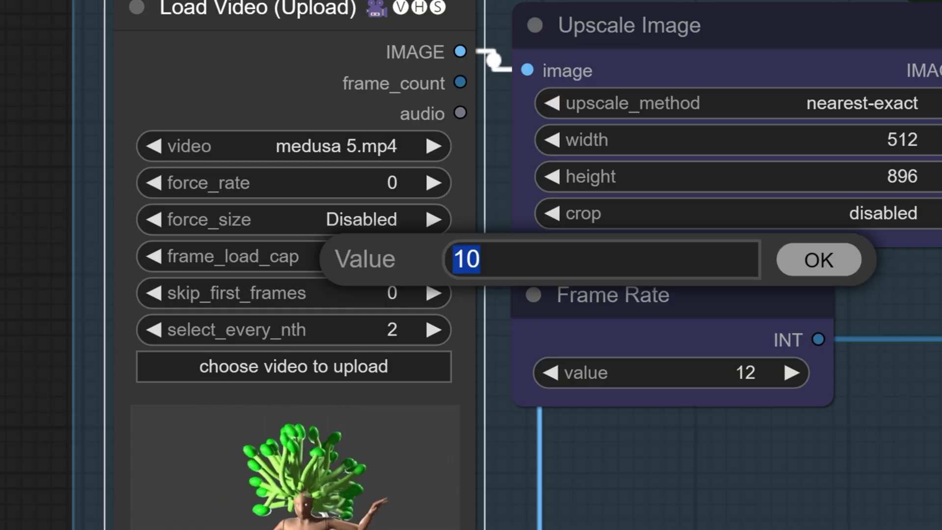
pyautogui.press('Return')
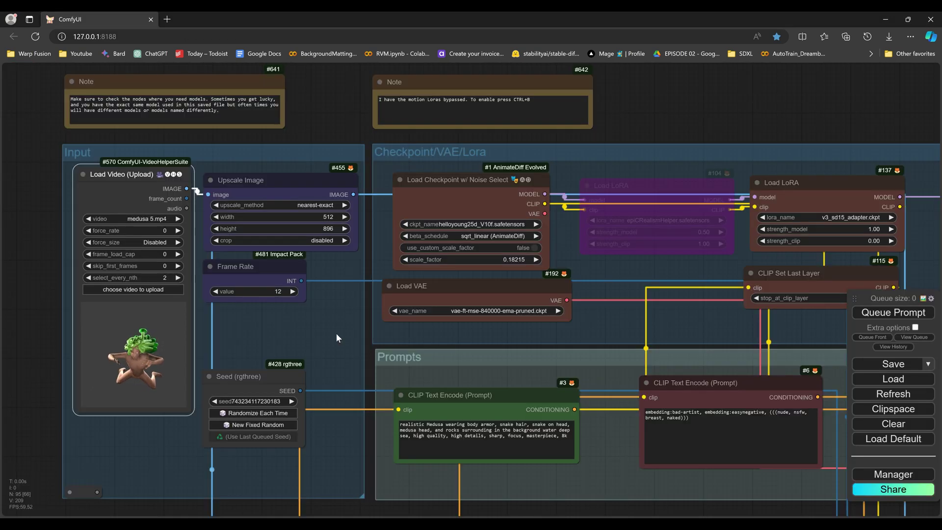
# - Check the available checkpoint and VAE models in the ckpt_name and vae_name dropdowns
pyautogui.scroll(-2, 337, 334)
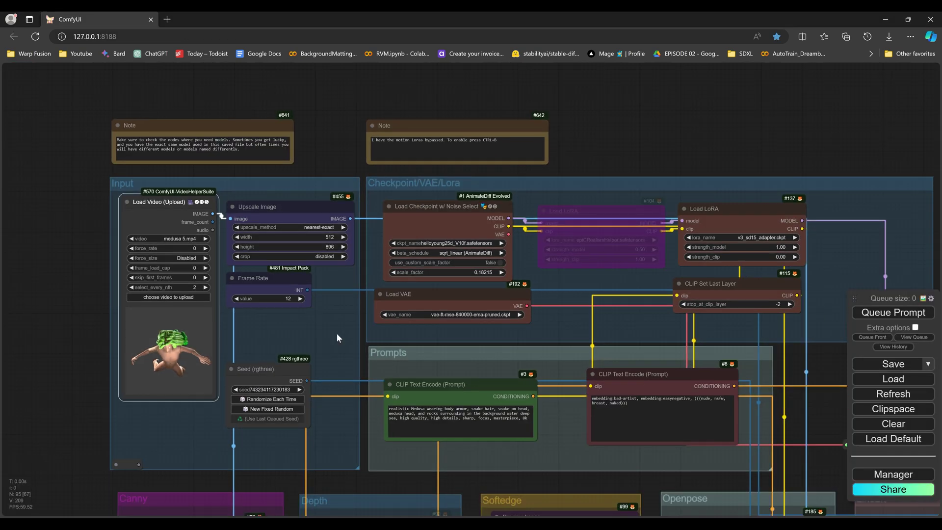
pyautogui.moveTo(336, 334); pyautogui.dragTo(219, 389)
pyautogui.scroll(1, 263, 358)
pyautogui.scroll(3, 264, 360)
pyautogui.click(384, 260)
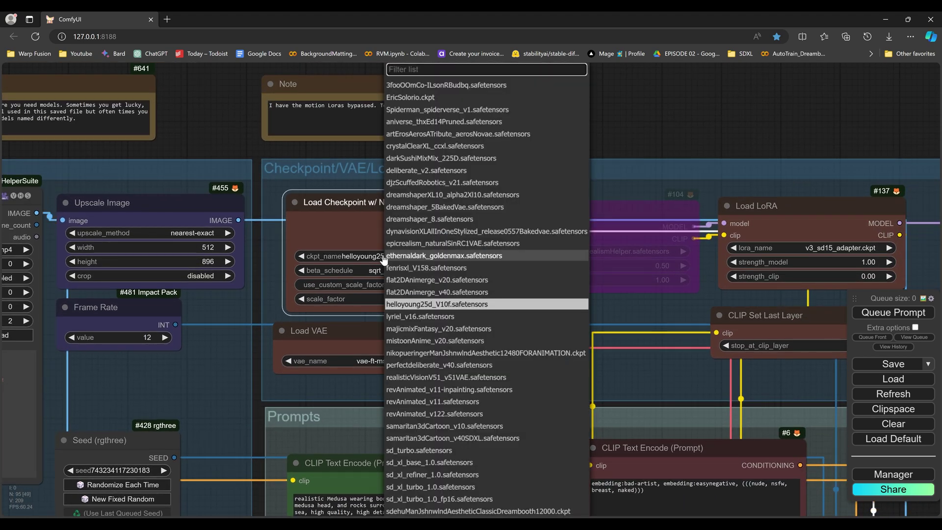
pyautogui.hscroll(1, 363, 257)
pyautogui.hscroll(1, 324, 255)
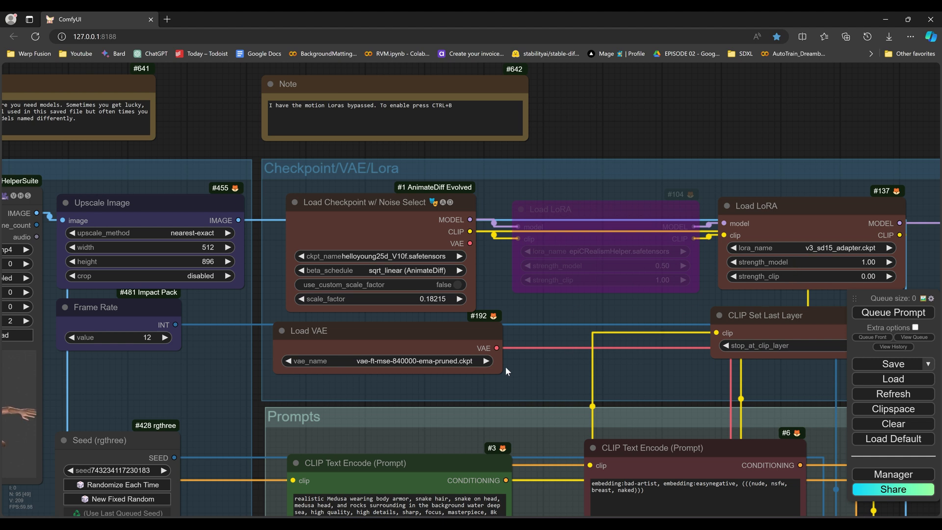
pyautogui.click(432, 361)
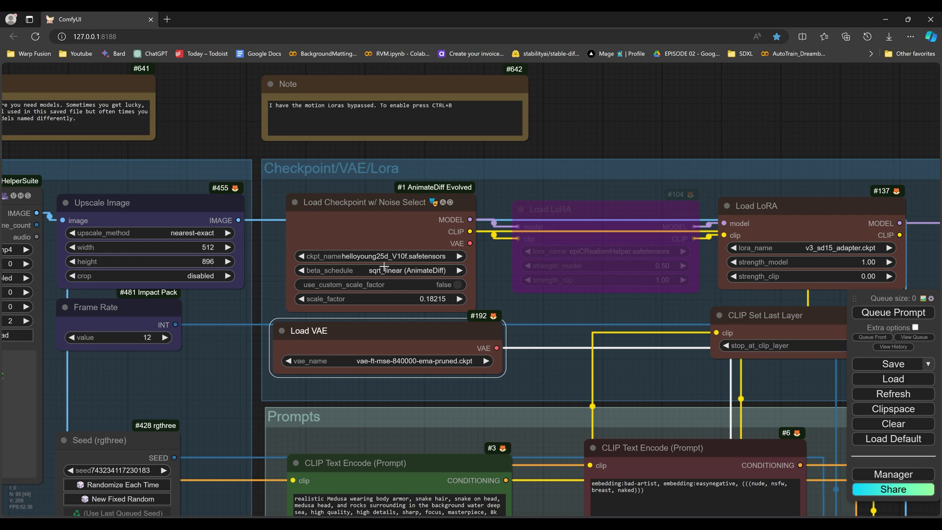
# - Refresh the model lists from the side menu and move the queue panel aside
pyautogui.moveTo(543, 311); pyautogui.dragTo(443, 302)
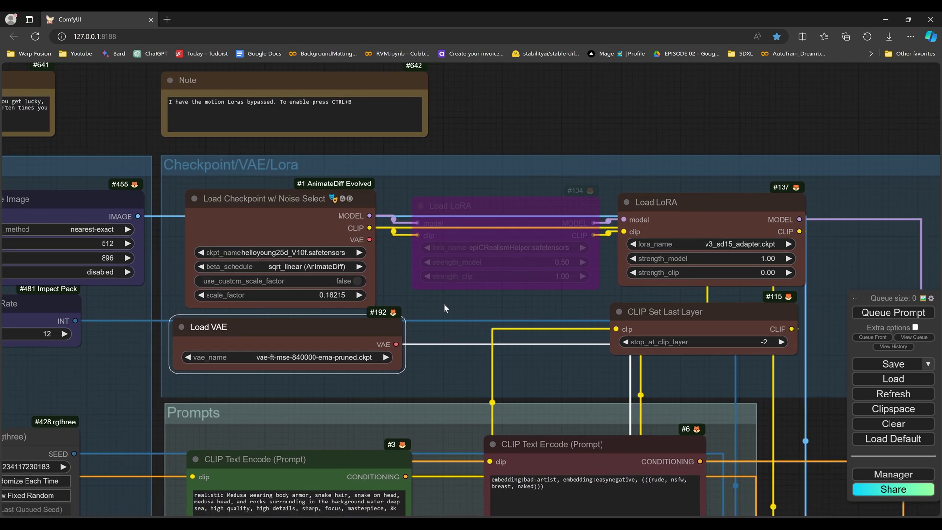
pyautogui.moveTo(854, 298); pyautogui.dragTo(476, 297)
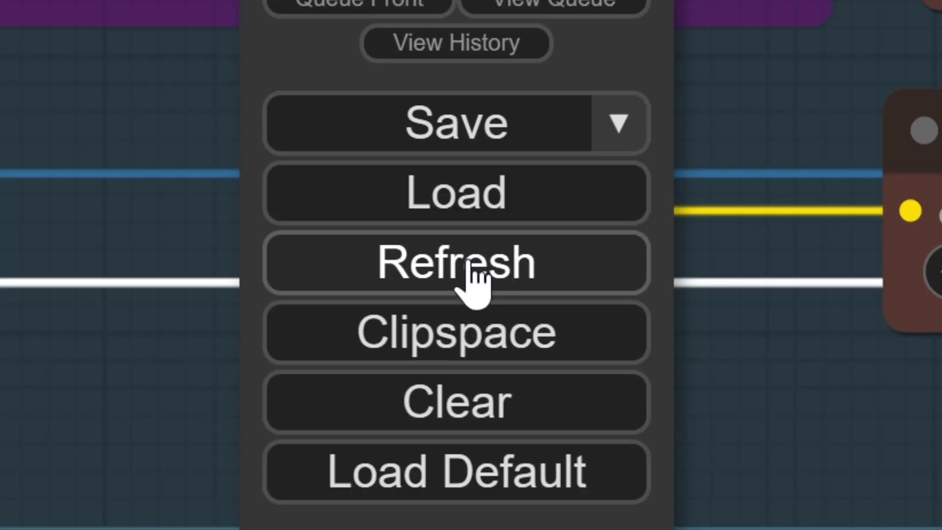
pyautogui.click(507, 324)
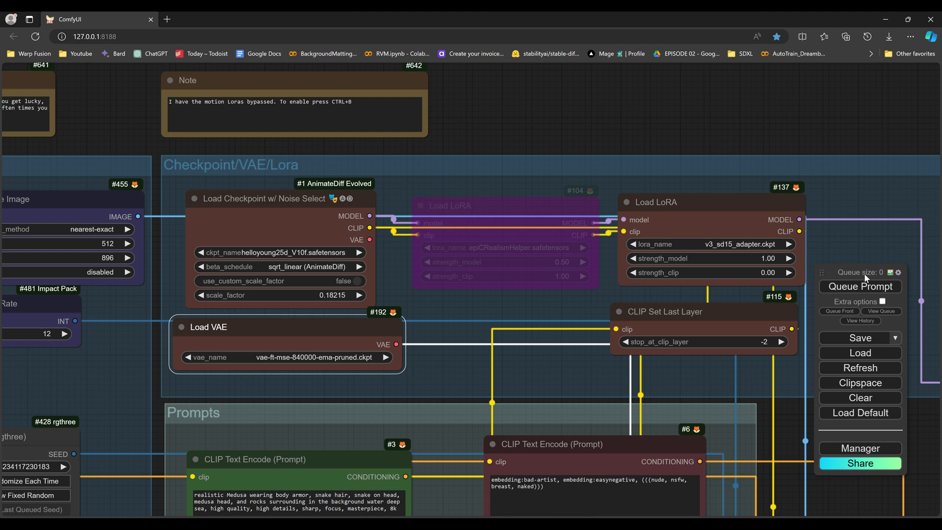
pyautogui.moveTo(864, 273); pyautogui.dragTo(884, 291)
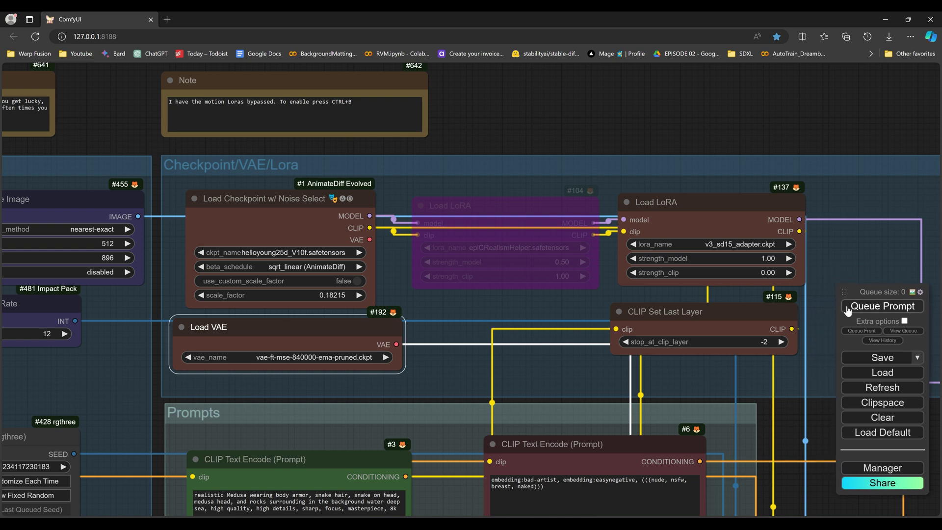
pyautogui.scroll(-3, 505, 346)
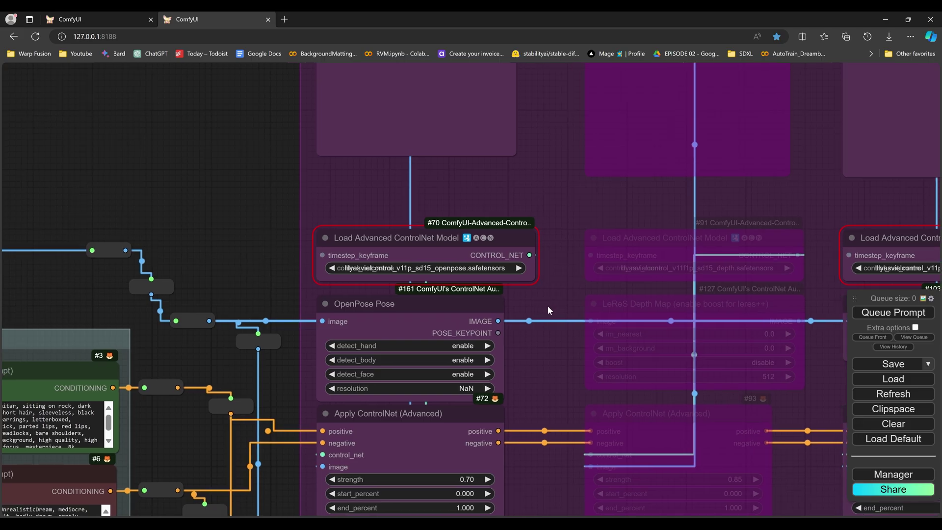
pyautogui.click(474, 268)
pyautogui.write('open')
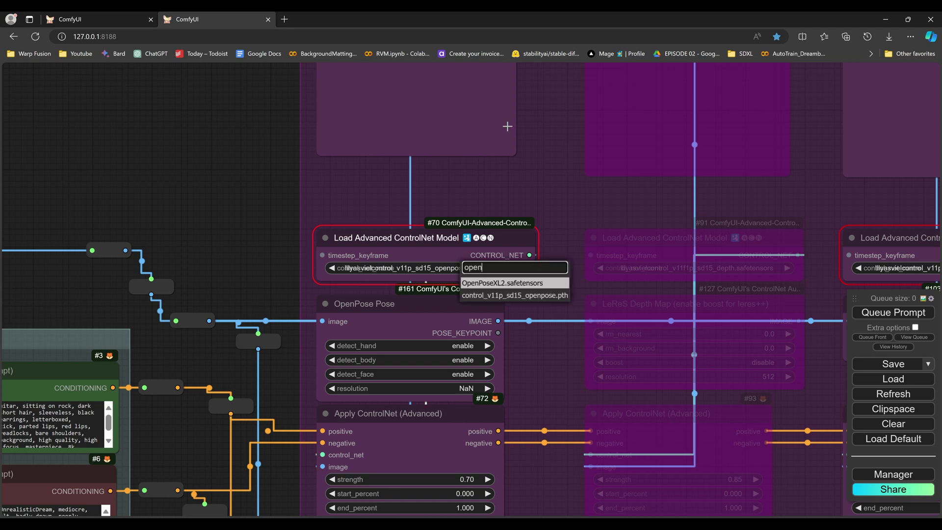
pyautogui.click(514, 295)
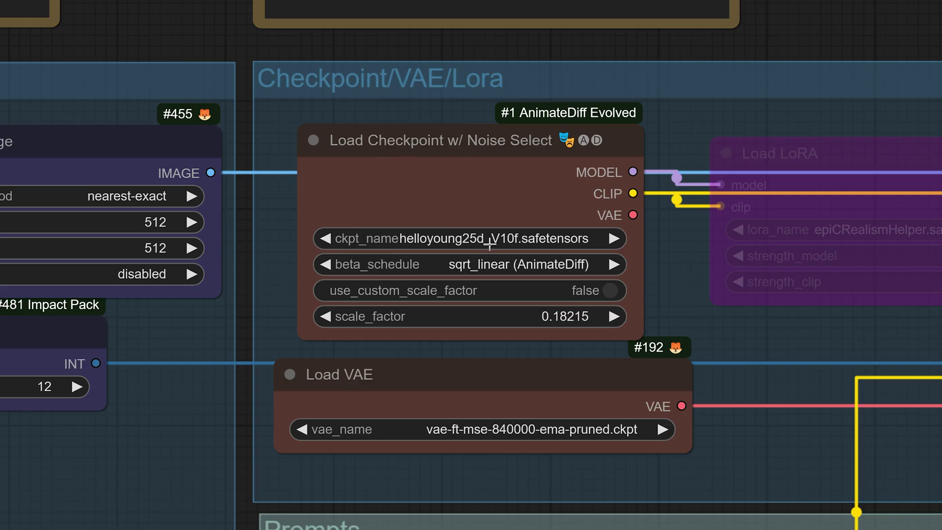
pyautogui.click(457, 244)
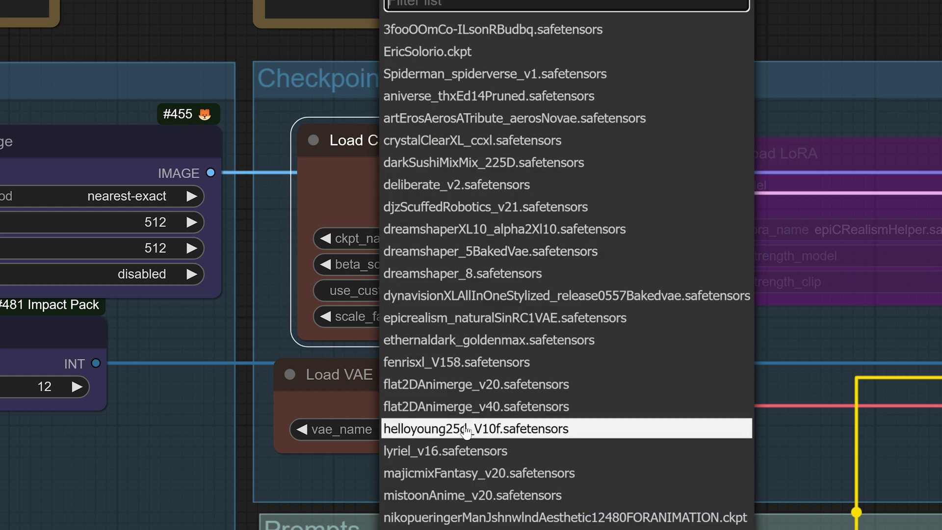
pyautogui.click(523, 426)
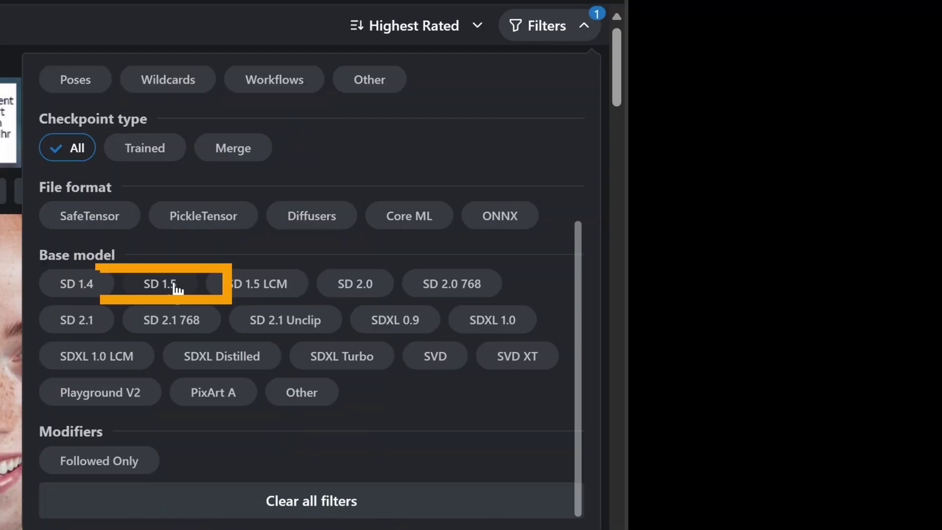
# - Filter Civitai to SD 1.5 base models and bypass the v3_sd15_adapter LoRA node
pyautogui.click(176, 287)
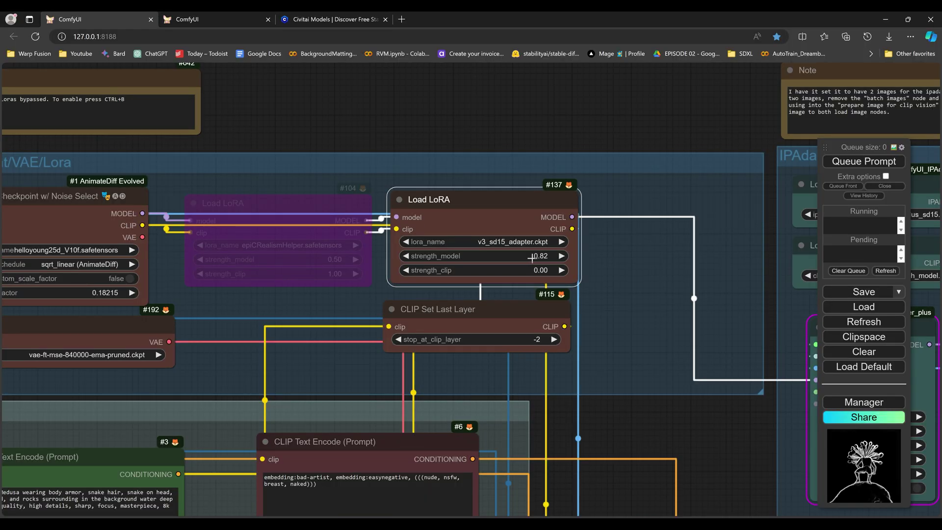
pyautogui.hotkey('ctrl', 'b')
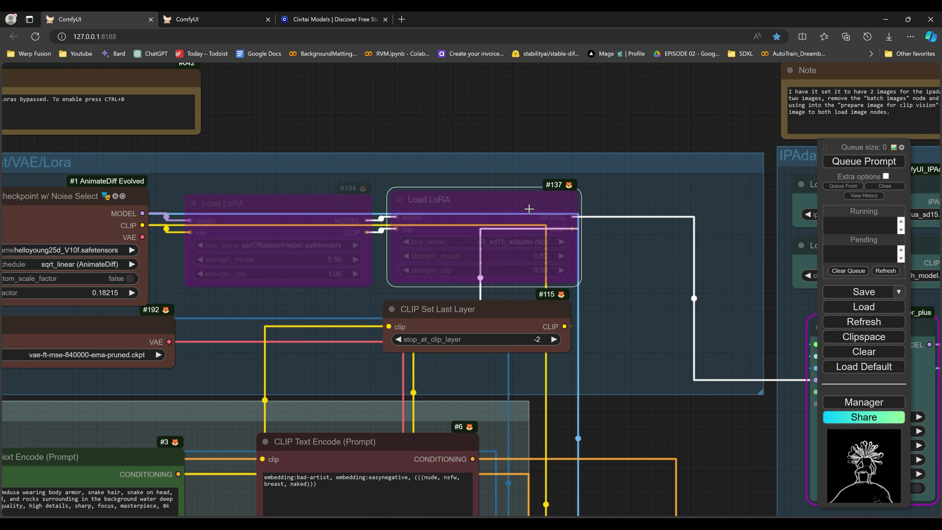
pyautogui.moveTo(219, 336); pyautogui.dragTo(566, 318)
pyautogui.click(462, 336)
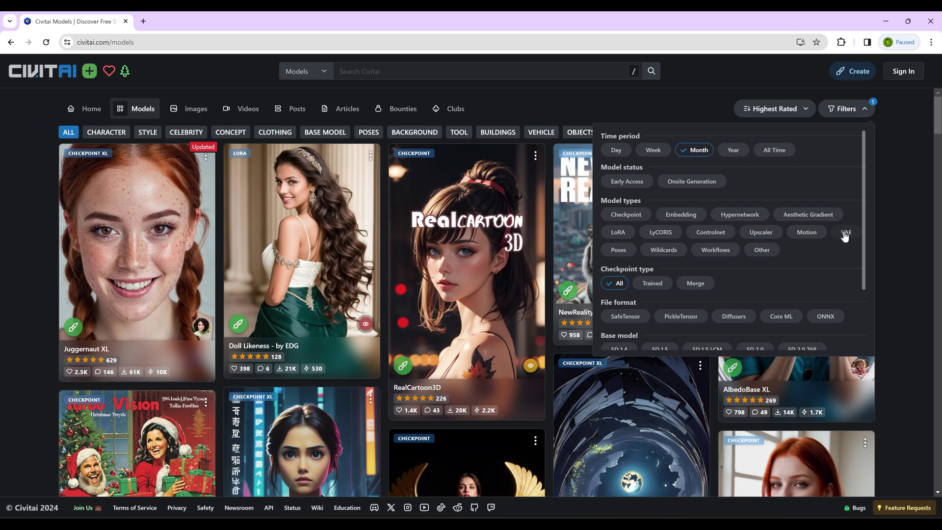
# - Filter Civitai results to VAE models, then bring ComfyUI's VAE loader and prompts into view
pyautogui.click(845, 233)
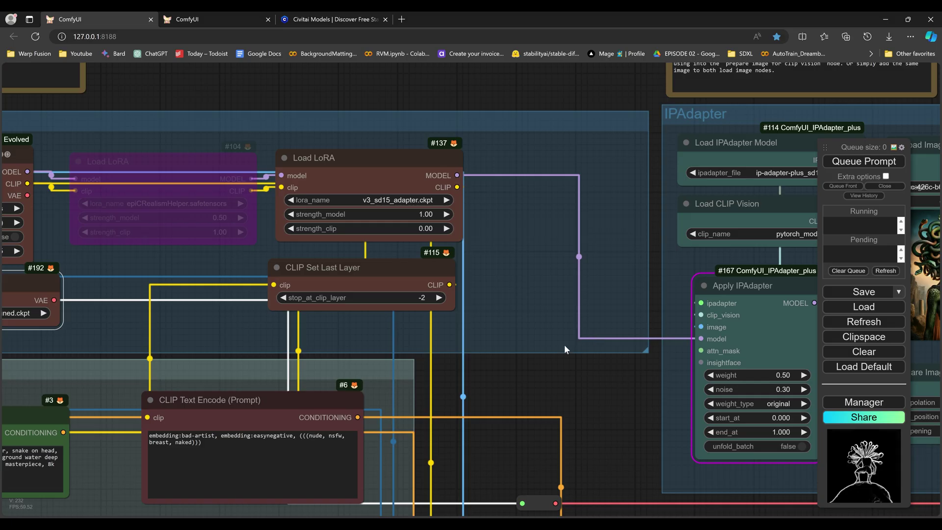
pyautogui.moveTo(564, 344); pyautogui.dragTo(814, 185)
pyautogui.moveTo(419, 303); pyautogui.dragTo(452, 325)
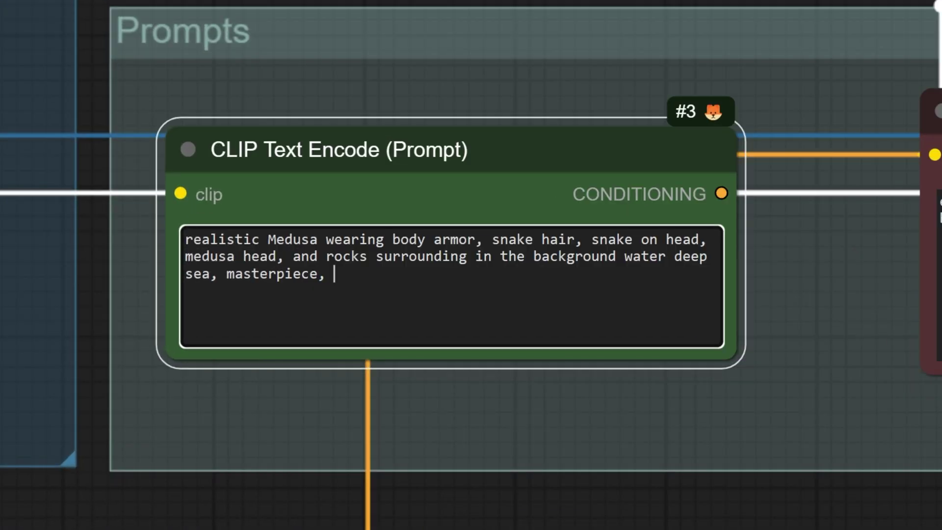
# - Add 'high quality, cine' to the positive prompt after 'masterpiece,'
pyautogui.write('high quality, cine')
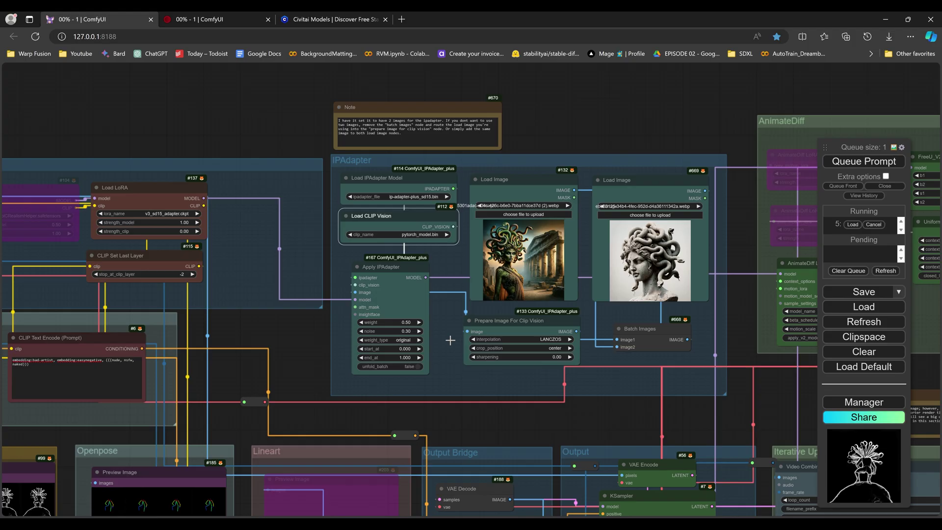
pyautogui.scroll(3, 452, 328)
pyautogui.moveTo(452, 328); pyautogui.dragTo(432, 402)
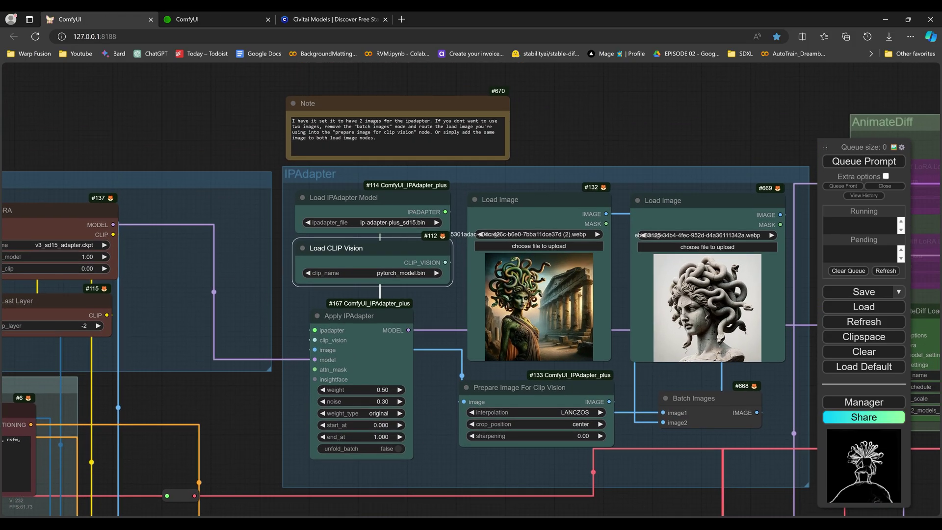
pyautogui.click(387, 279)
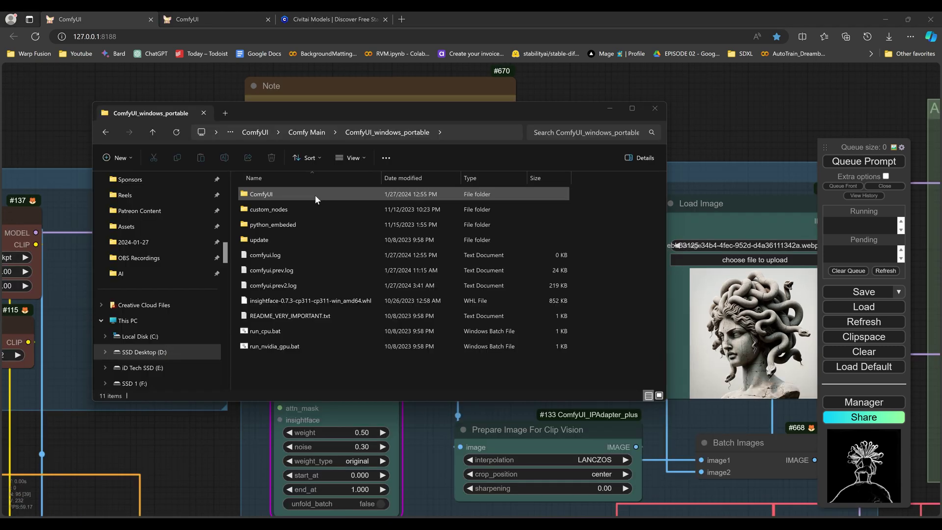
pyautogui.doubleClick(315, 196)
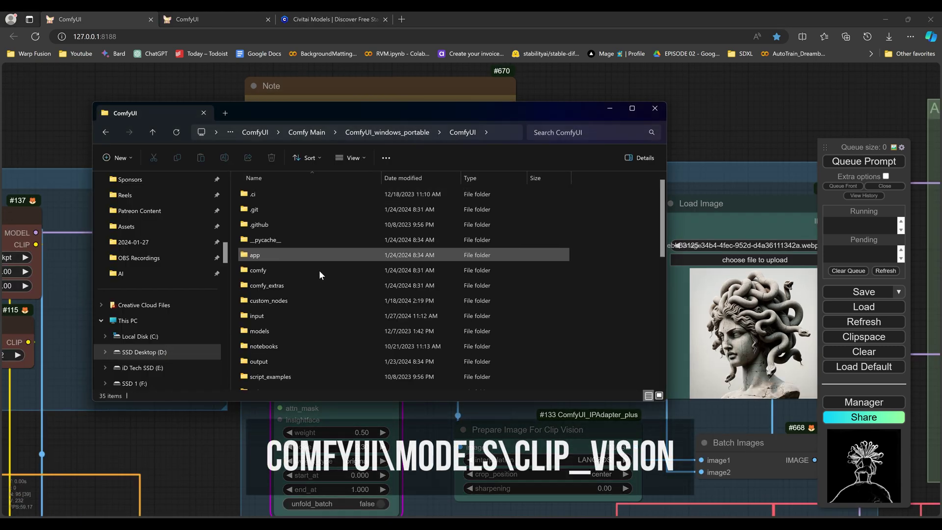
pyautogui.doubleClick(308, 327)
pyautogui.doubleClick(291, 240)
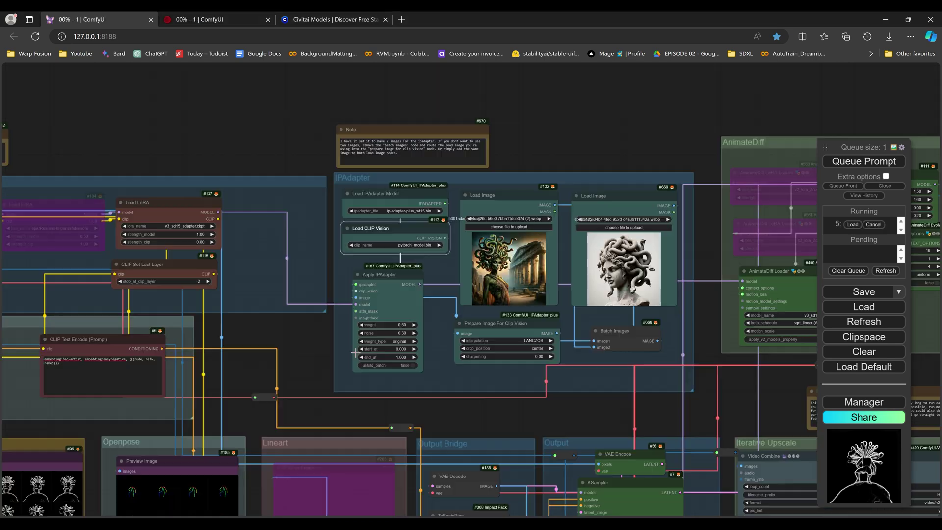
pyautogui.scroll(5, 452, 337)
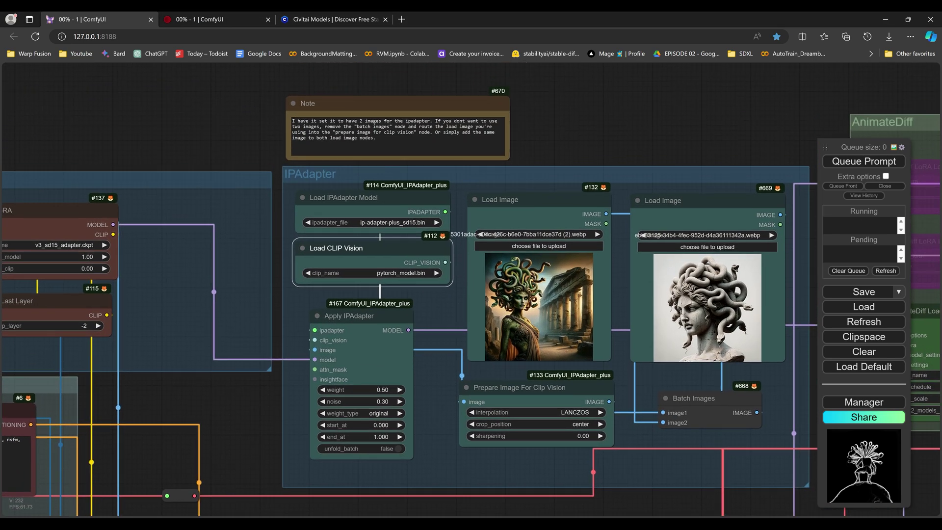
# - Load the colourful swirl image from Smoke Dance as the first IPAdapter reference
pyautogui.click(383, 273)
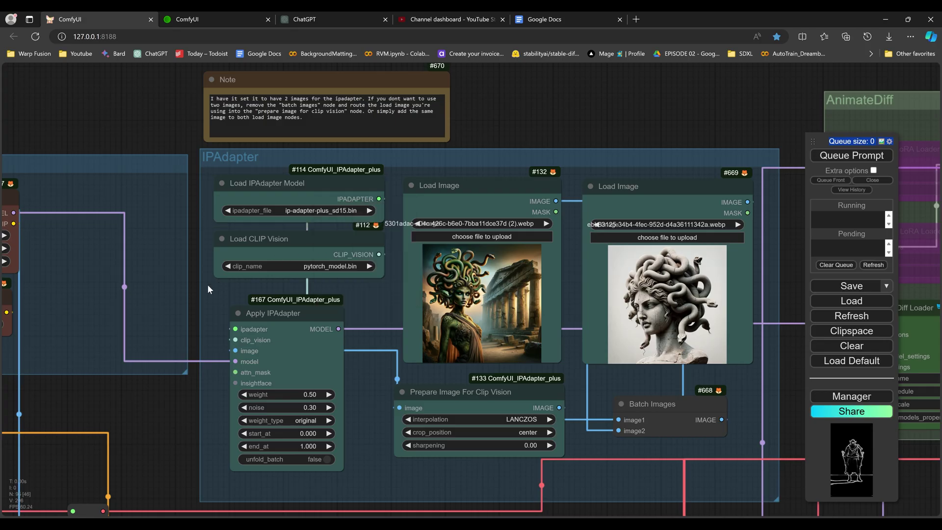
pyautogui.moveTo(369, 311); pyautogui.dragTo(243, 335)
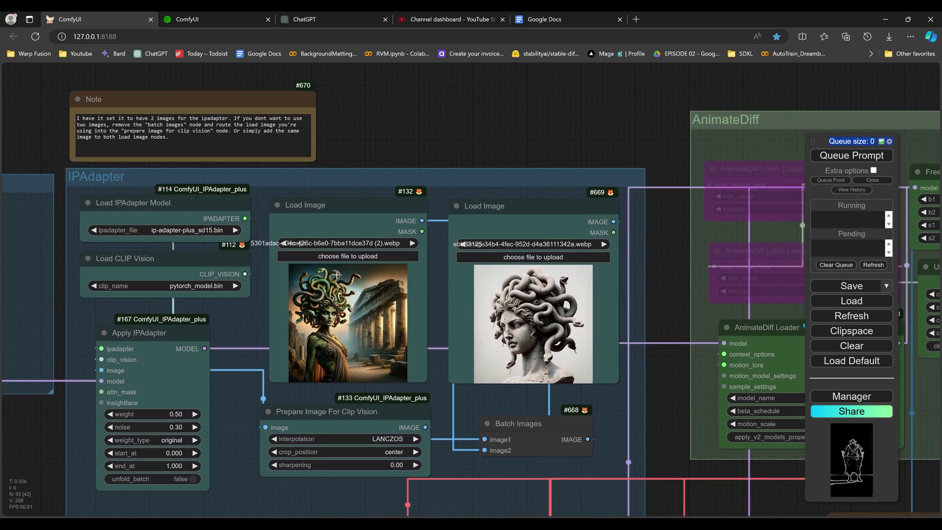
pyautogui.click(355, 256)
pyautogui.click(48, 184)
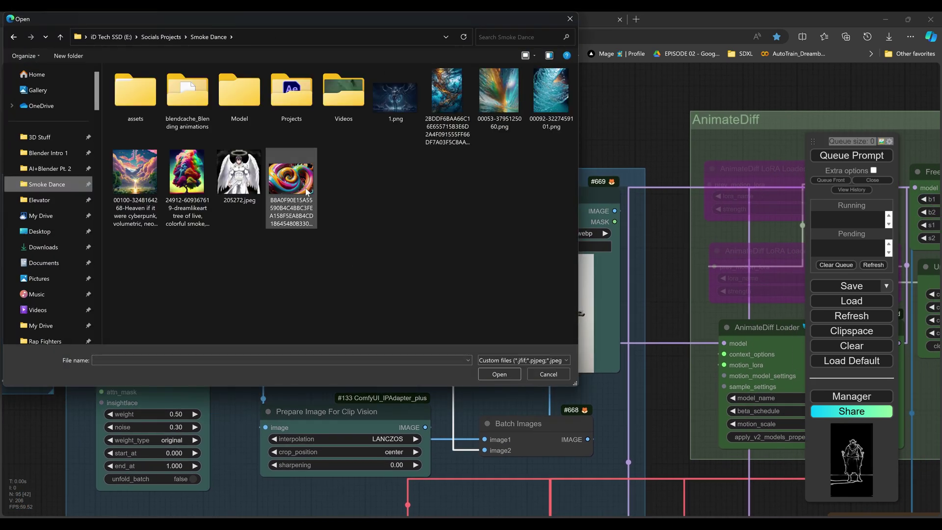
pyautogui.doubleClick(292, 189)
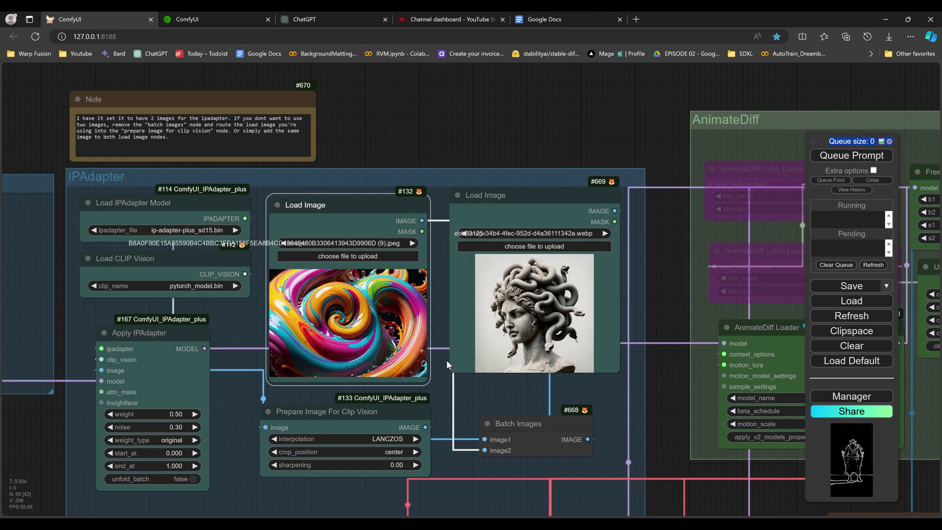
pyautogui.click(520, 251)
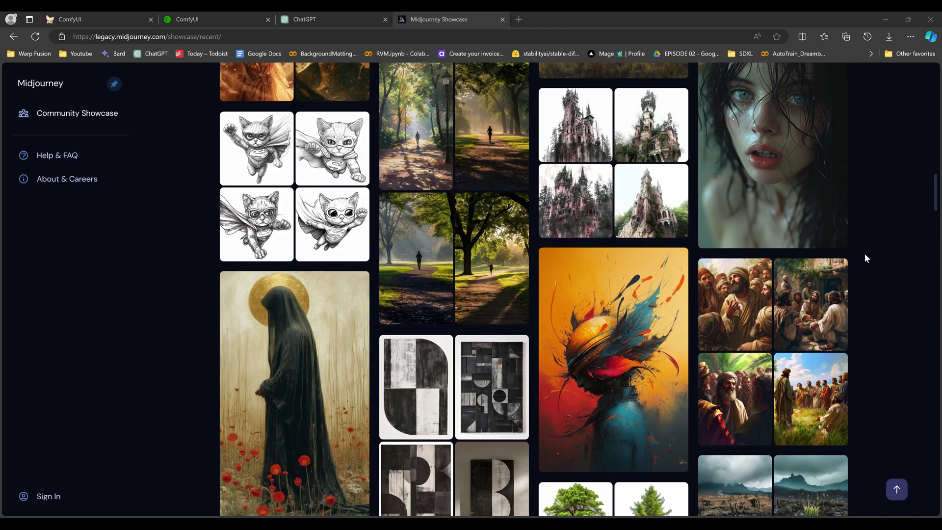
# - Browse the Midjourney and Civitai galleries, then set the Apply IPAdapter weight to -1.00
pyautogui.scroll(-5, 865, 254)
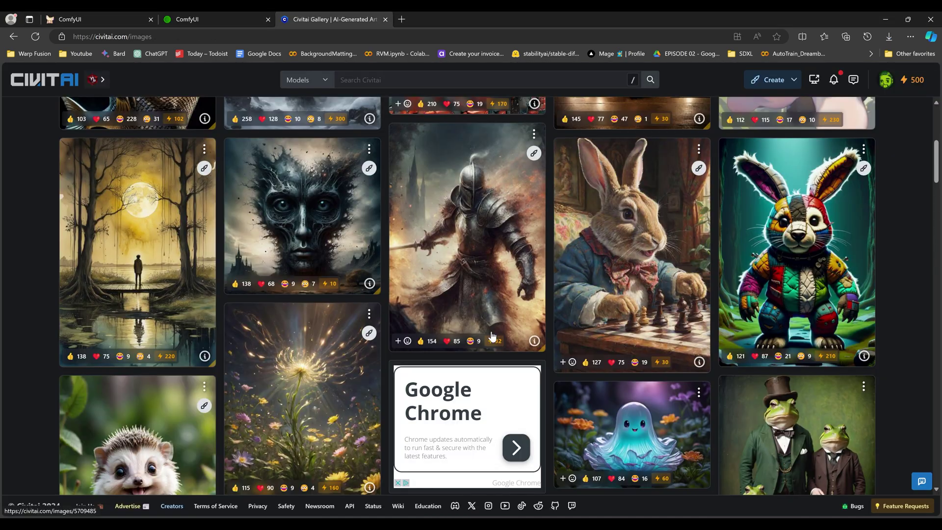
pyautogui.scroll(-8, 491, 334)
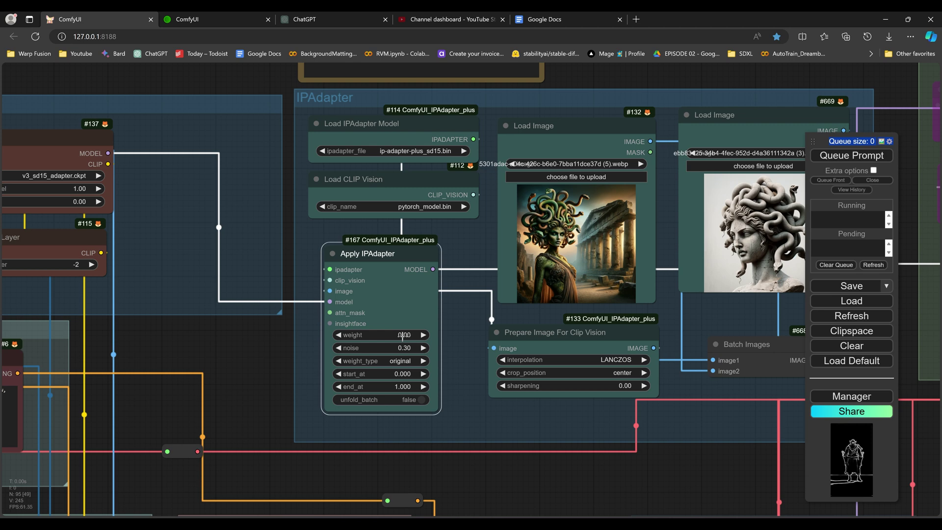
pyautogui.moveTo(402, 336); pyautogui.dragTo(395, 337)
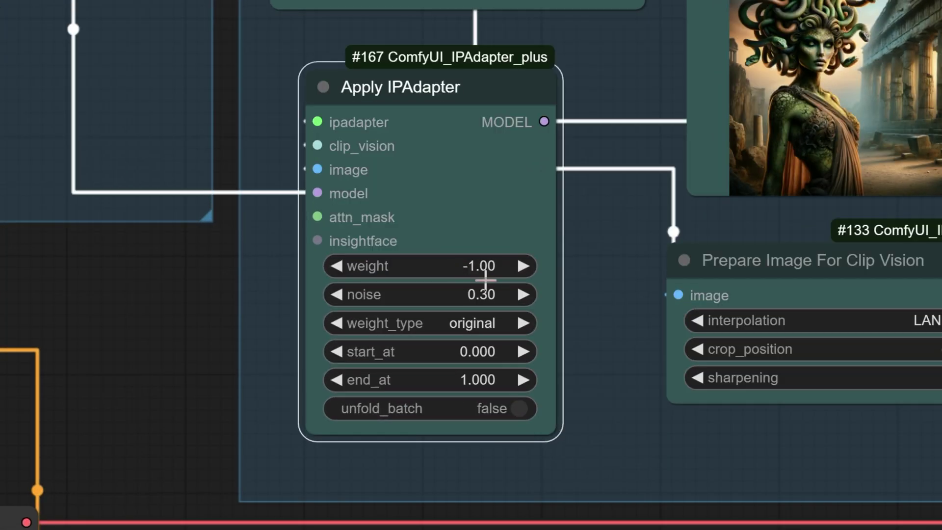
# - Enter an exact Apply IPAdapter weight of 0.5 in the Value prompt
pyautogui.moveTo(486, 279)
pyautogui.mouseDown()
pyautogui.moveTo(509, 268)
pyautogui.moveTo(482, 274)
pyautogui.mouseUp()
pyautogui.click(492, 276)
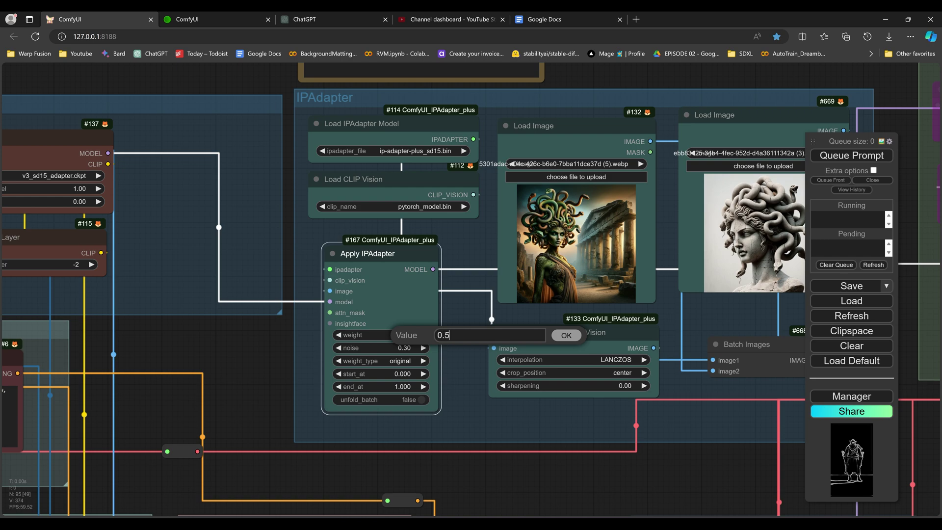
pyautogui.press('Return')
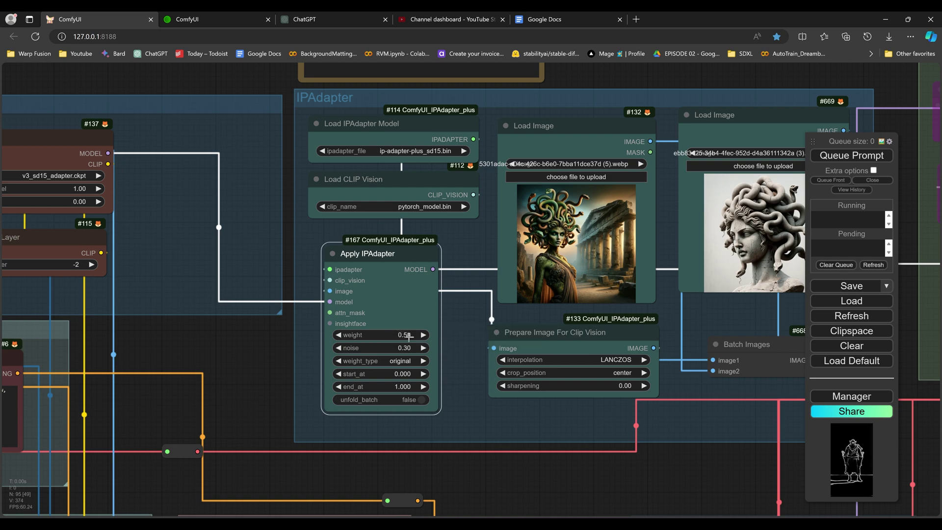
pyautogui.scroll(-3, 409, 337)
pyautogui.moveTo(529, 249); pyautogui.dragTo(277, 407)
# - Check the AnimateDiff motion model list and keep v3_sd15_mm.ckpt selected
pyautogui.scroll(2, 290, 384)
pyautogui.click(432, 282)
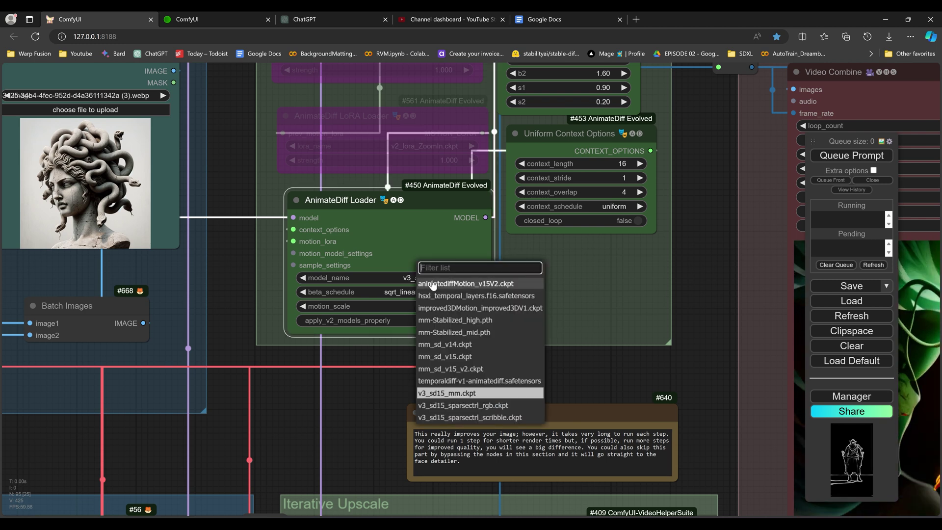
pyautogui.click(451, 394)
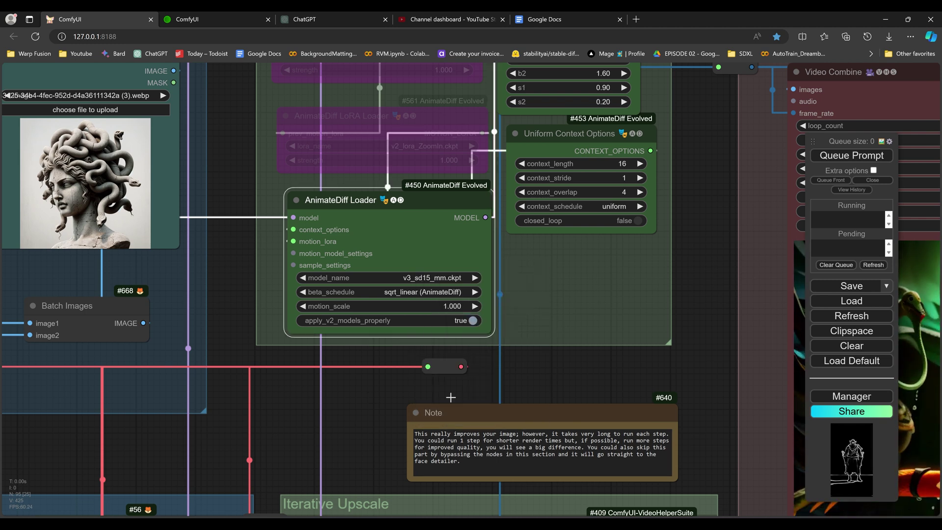
pyautogui.click(432, 278)
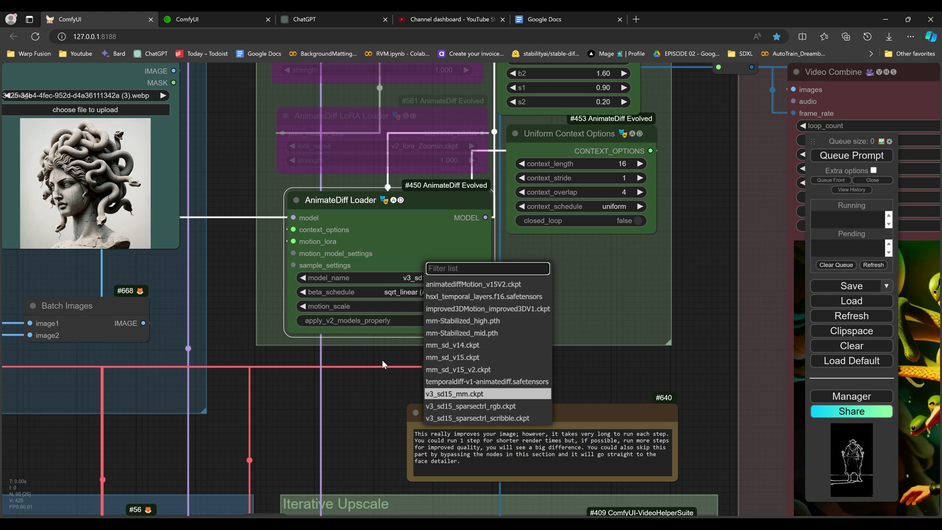
pyautogui.moveTo(387, 355); pyautogui.dragTo(435, 406)
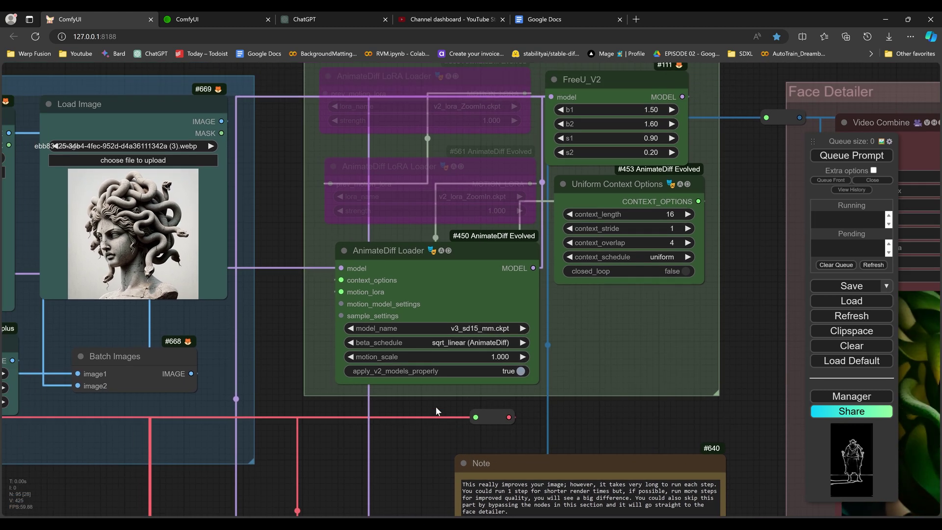
# - Browse to ComfyUI > custom_nodes > ComfyUI-AnimateDiff-Evolved > models, then return to ComfyUI
pyautogui.hotkey('alt', 'Tab')
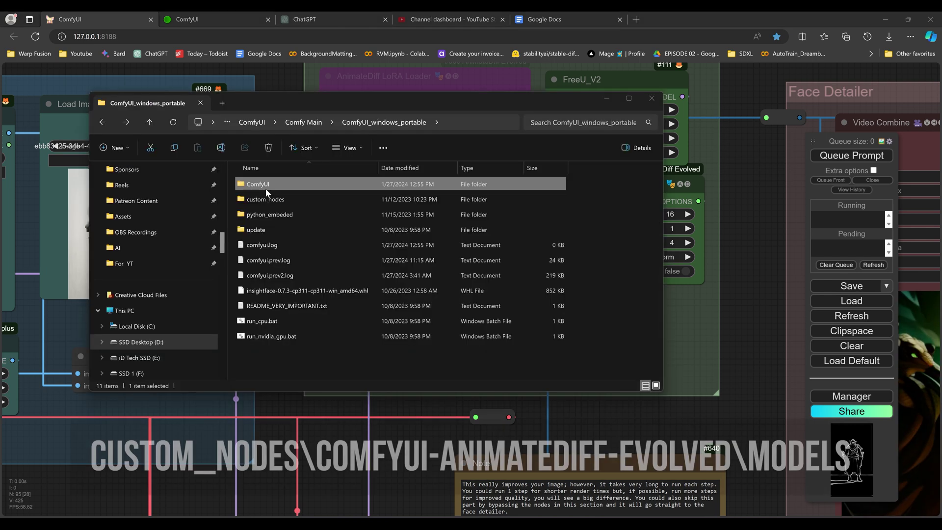
pyautogui.doubleClick(265, 188)
pyautogui.click(281, 292)
pyautogui.doubleClick(281, 291)
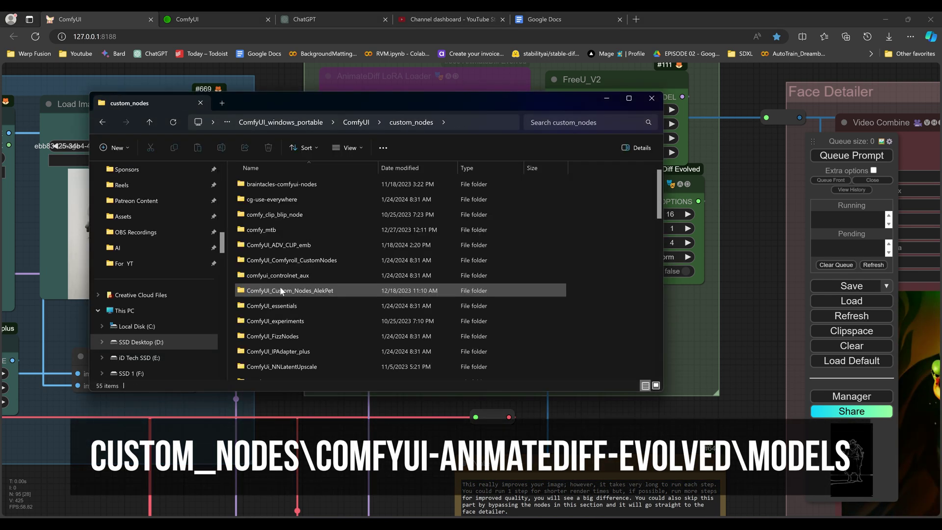
pyautogui.scroll(-5, 315, 294)
pyautogui.doubleClick(323, 300)
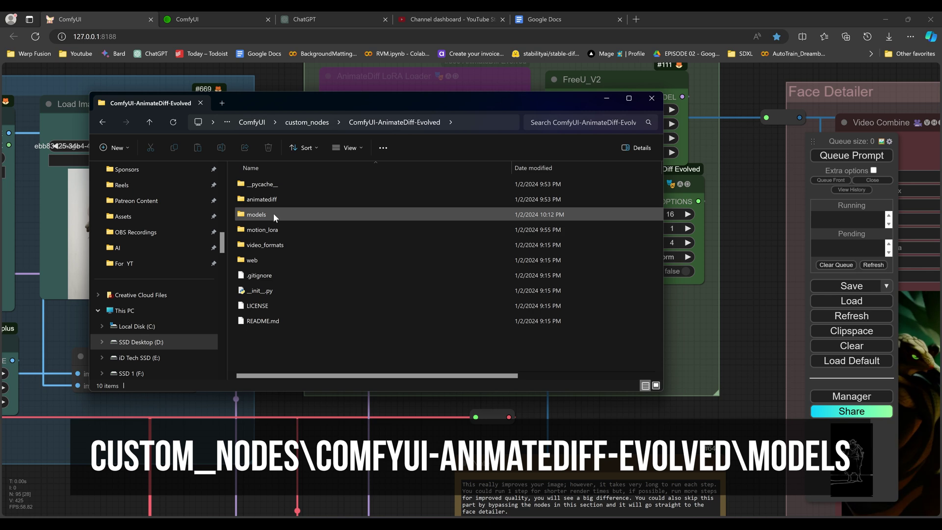
pyautogui.doubleClick(273, 213)
pyautogui.hotkey('alt', 'Tab')
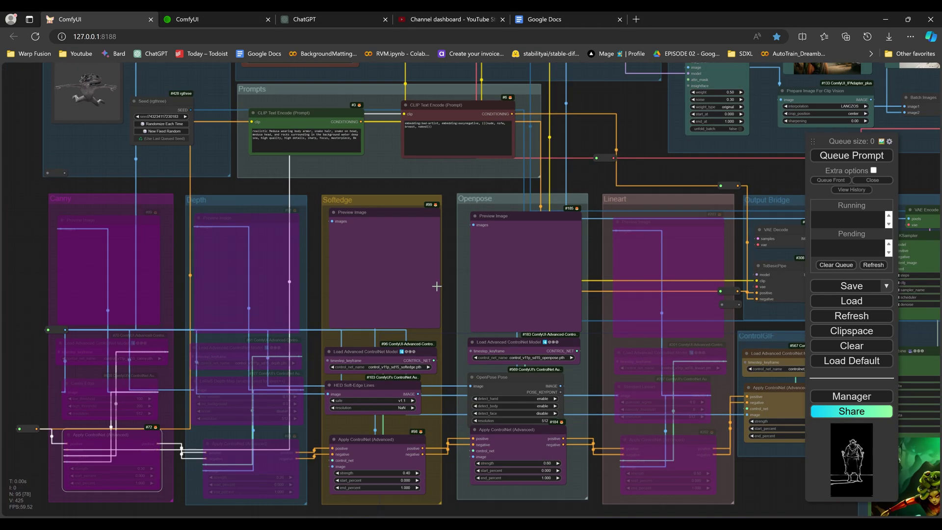
# - Inspect the seventh Softedge preview frame, then mute the selected Depth group nodes with Ctrl+M
pyautogui.moveTo(422, 314); pyautogui.dragTo(448, 241)
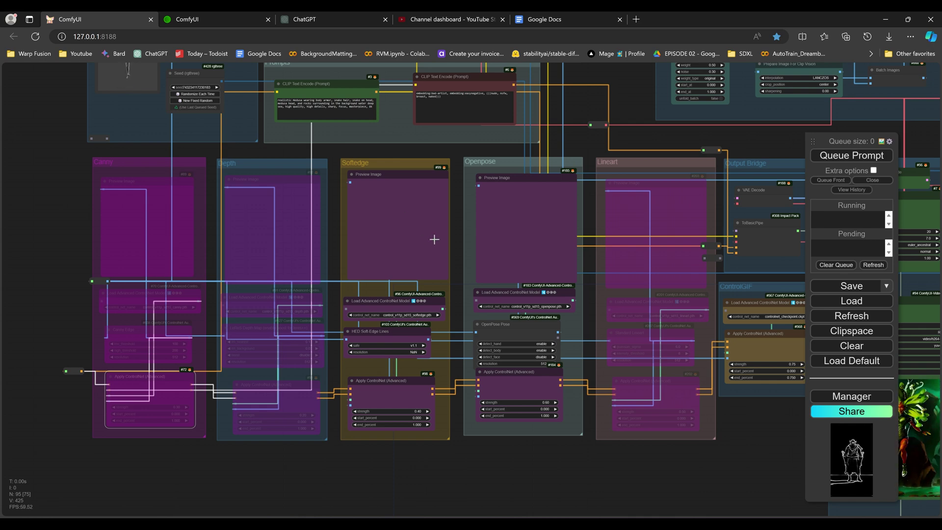
pyautogui.scroll(3, 434, 240)
pyautogui.moveTo(467, 235); pyautogui.dragTo(372, 207)
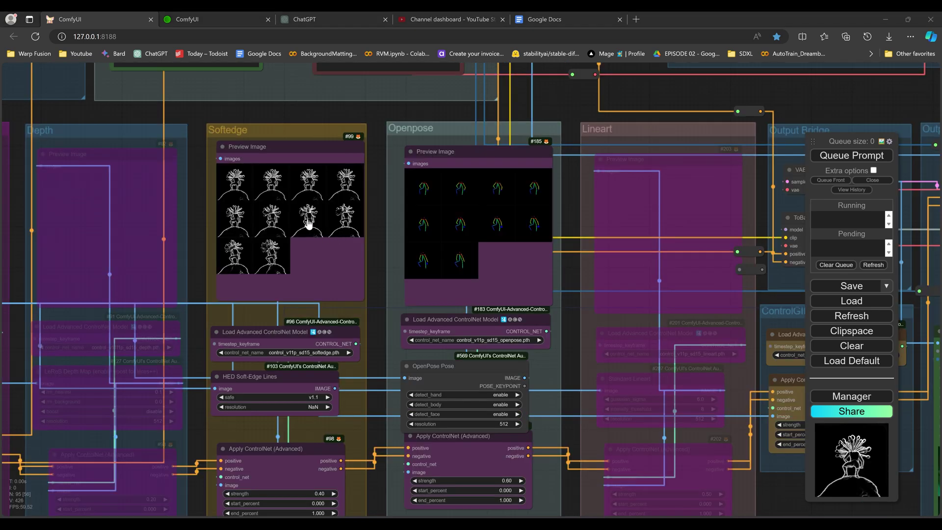
pyautogui.click(309, 223)
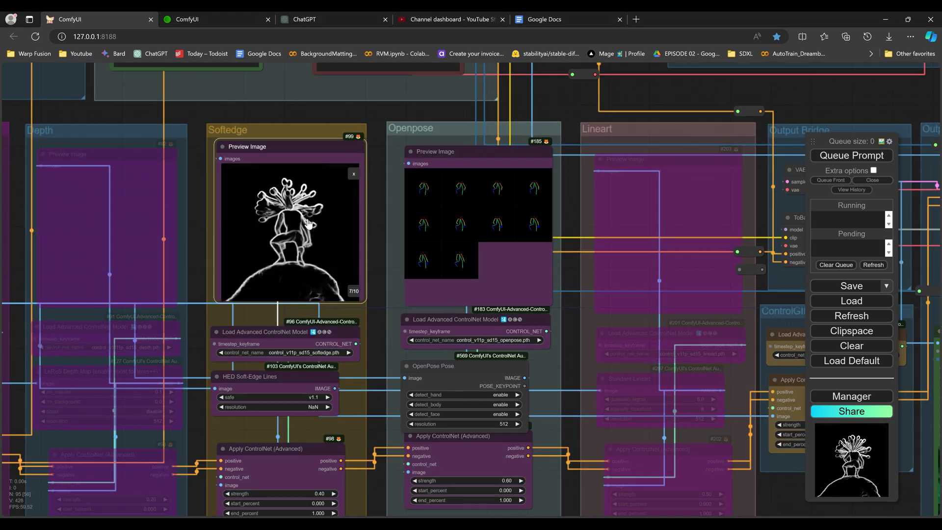
pyautogui.click(354, 175)
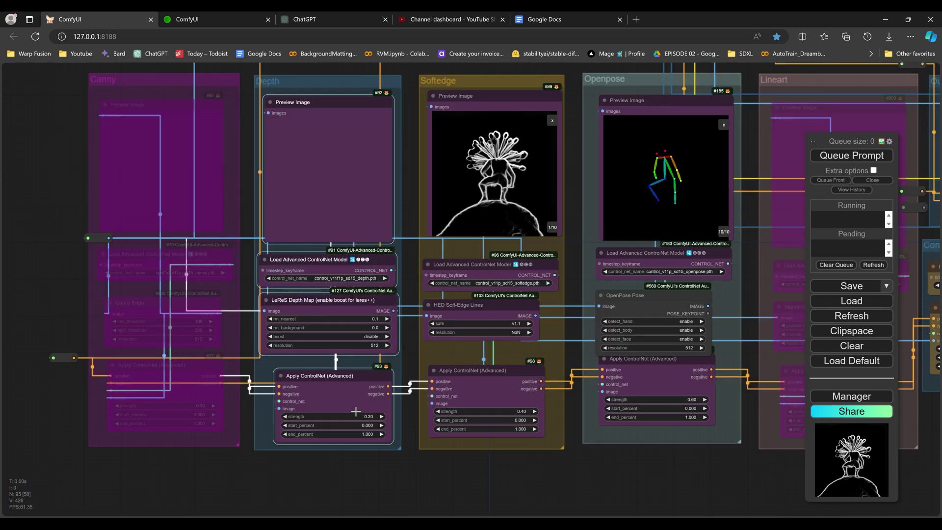
pyautogui.hotkey('ctrl', 'm')
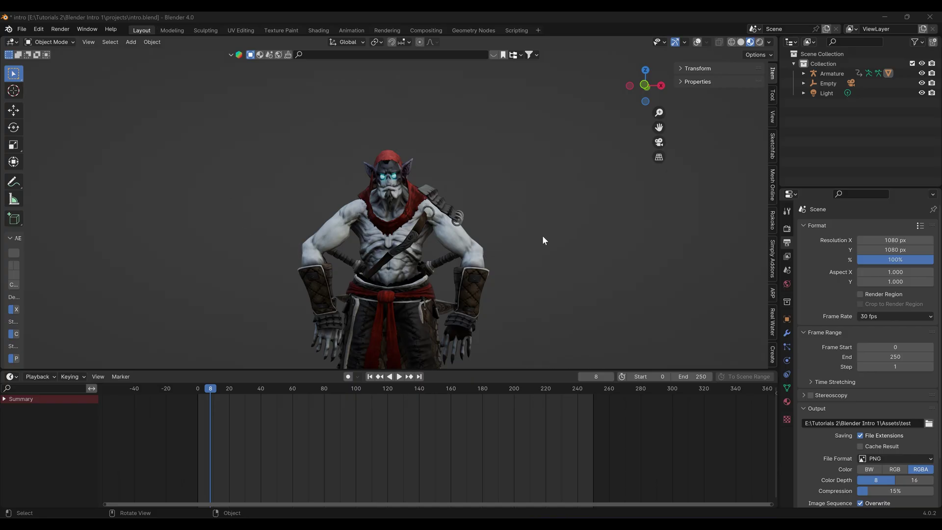
# - Orbit the viewport above the hooded character, then briefly play and stop its animation
pyautogui.moveTo(543, 235); pyautogui.dragTo(481, 341)
pyautogui.moveTo(486, 344); pyautogui.dragTo(499, 220)
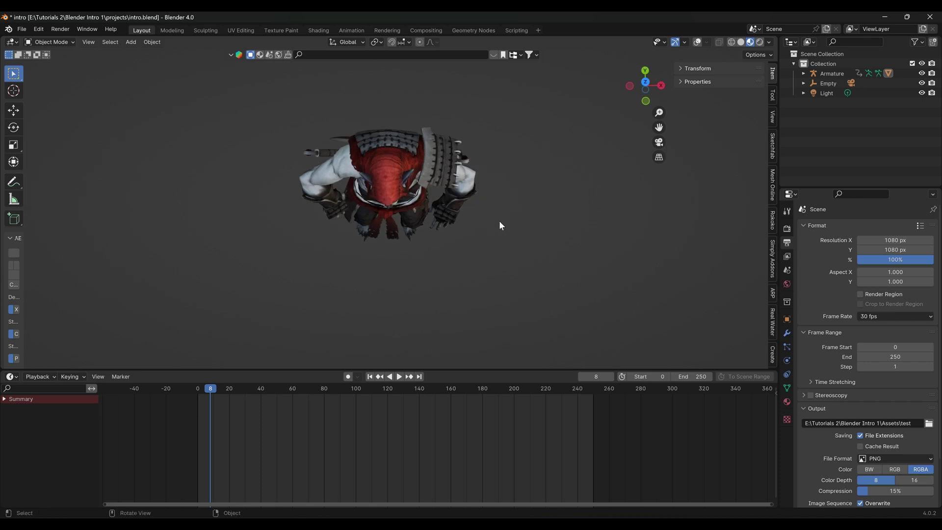
pyautogui.press('space')
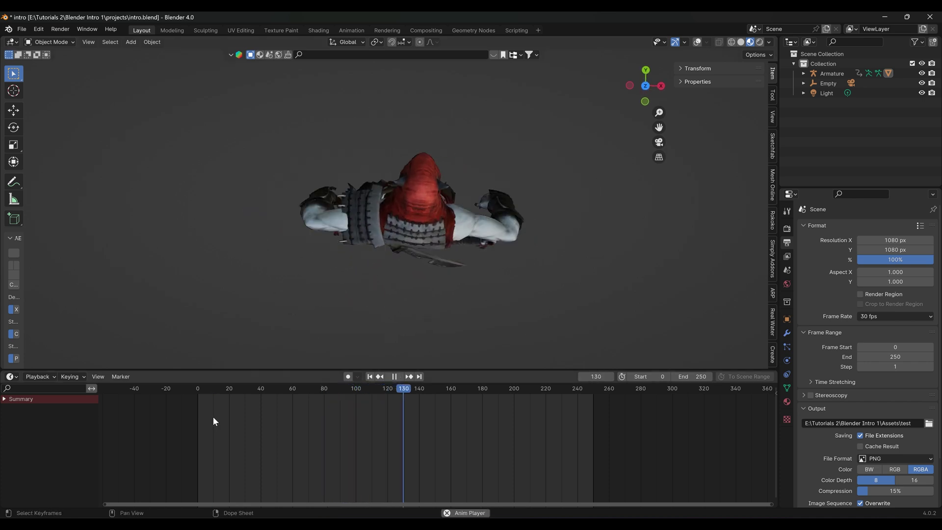
pyautogui.press('space')
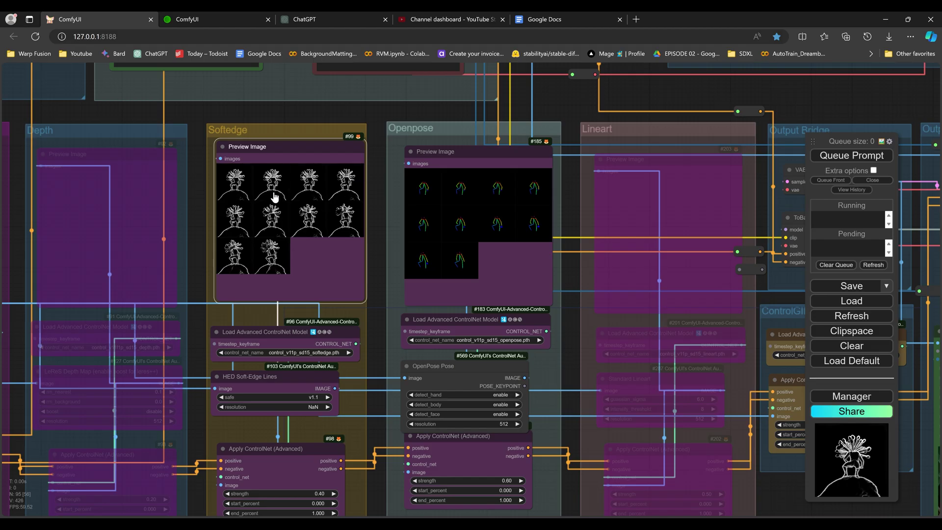
# - Enlarge the first Softedge and Openpose preview frames and inspect the Video Combine output
pyautogui.click(251, 184)
pyautogui.click(425, 190)
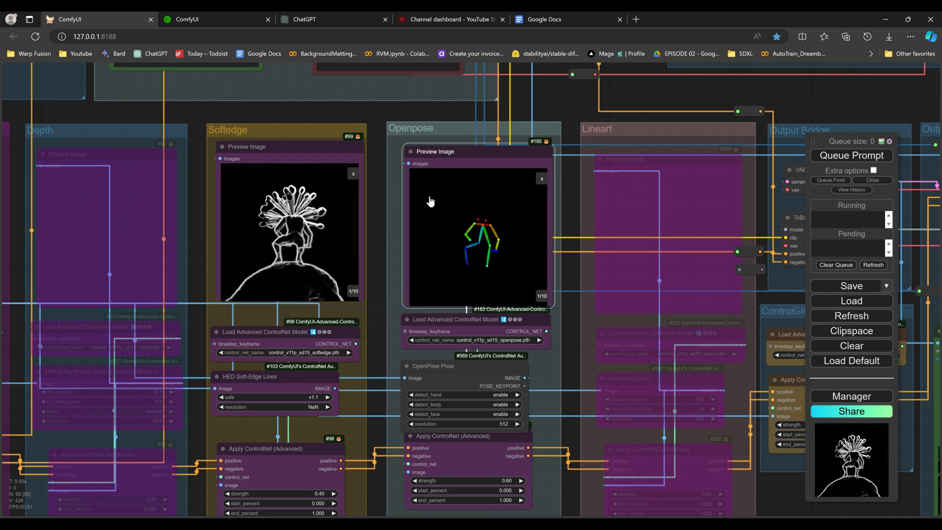
pyautogui.moveTo(477, 248); pyautogui.dragTo(65, 149)
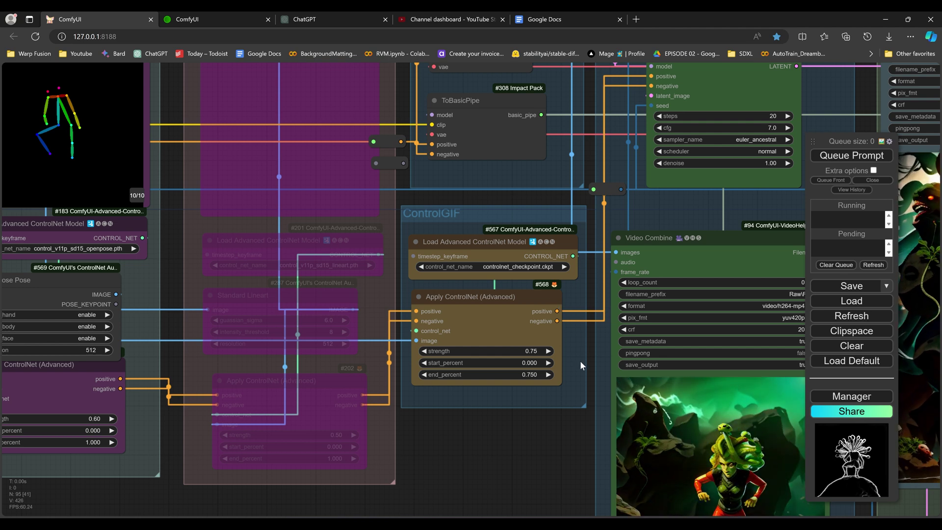
pyautogui.moveTo(580, 364); pyautogui.dragTo(506, 367)
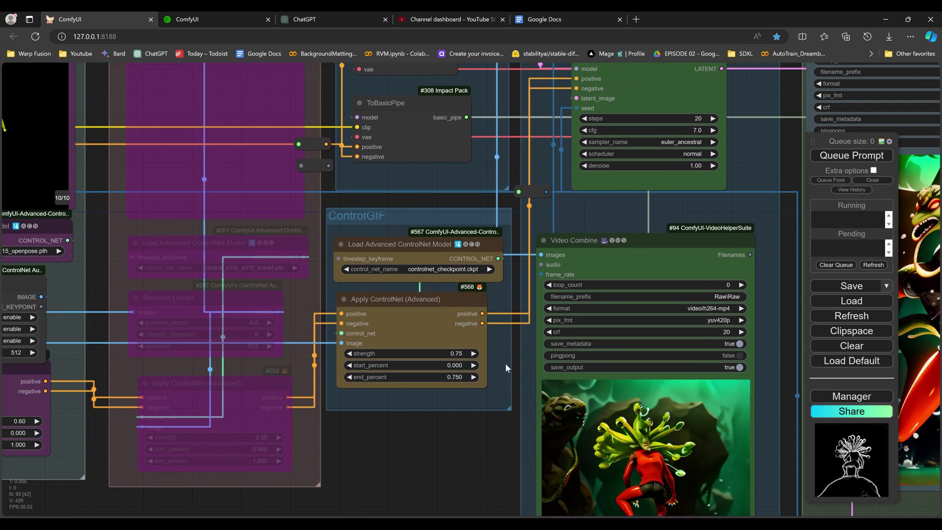
pyautogui.moveTo(539, 217); pyautogui.dragTo(532, 378)
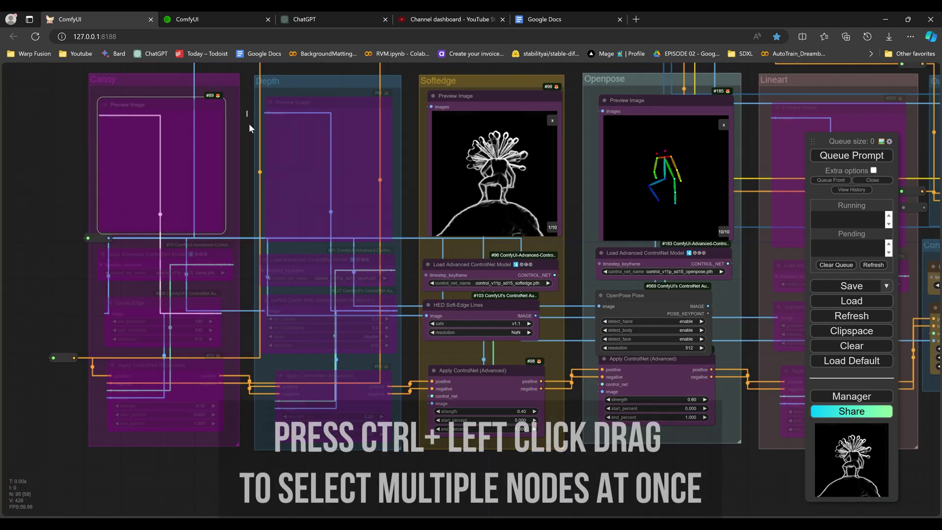
# - Select the Depth group's nodes and leave them bypassed with Ctrl+B
pyautogui.moveTo(246, 110); pyautogui.dragTo(352, 413)
pyautogui.hotkey('ctrl', 'b')
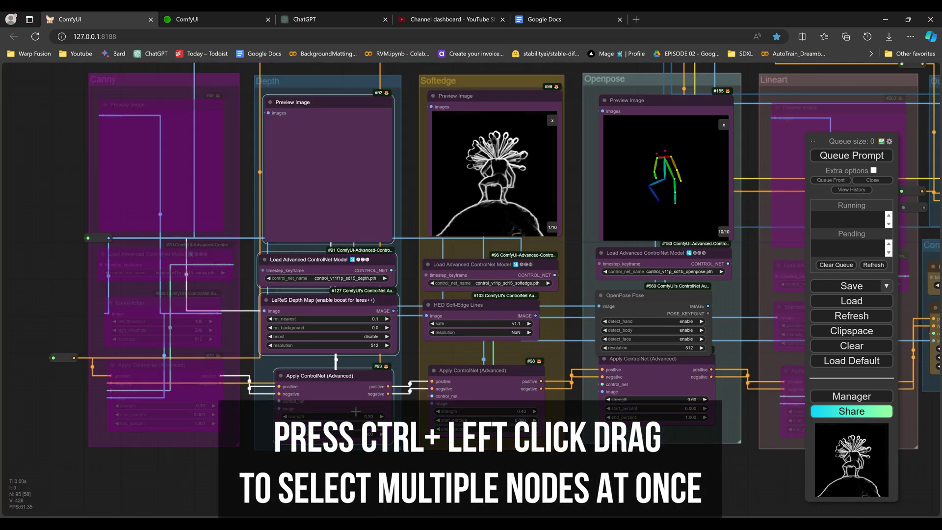
pyautogui.hotkey('ctrl', 'b')
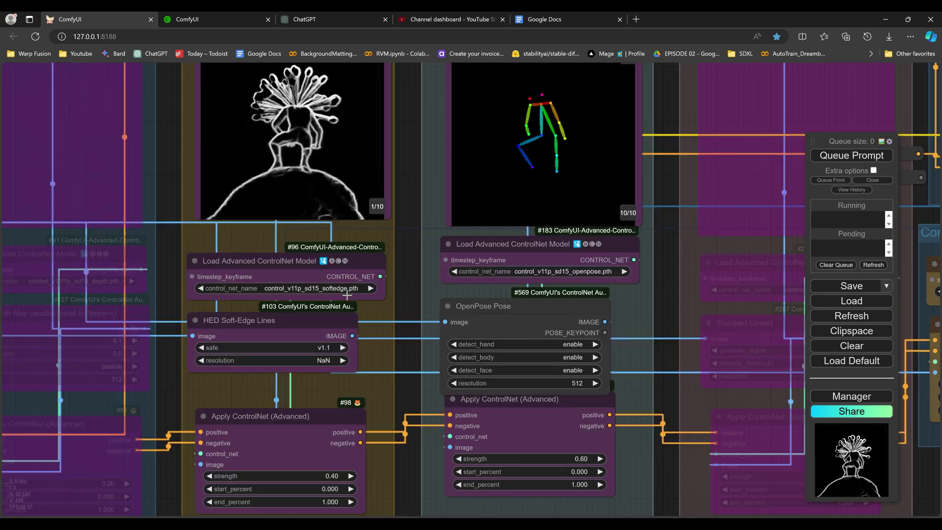
# - Load control_v11p_sd15_softedge.pth for Softedge and control_v11p_sd15_openpose.pth for Openpose
pyautogui.click(344, 289)
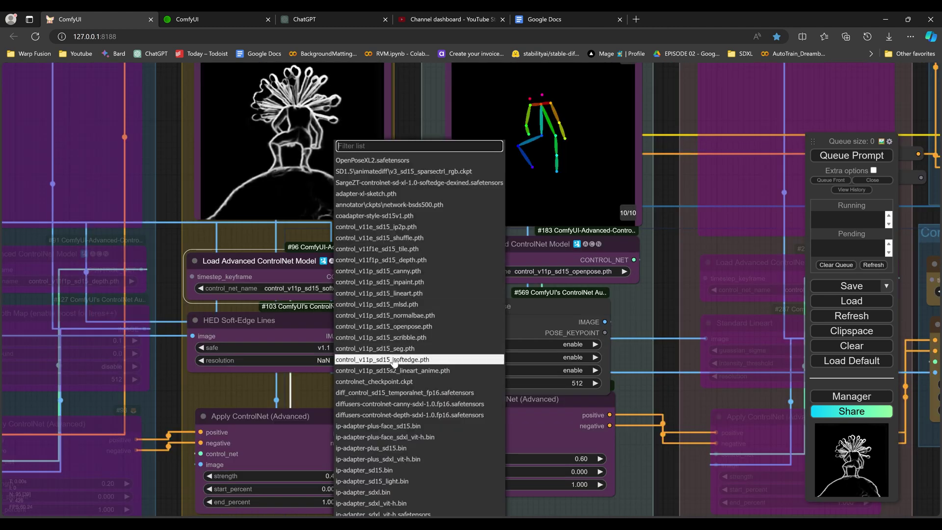
pyautogui.click(394, 359)
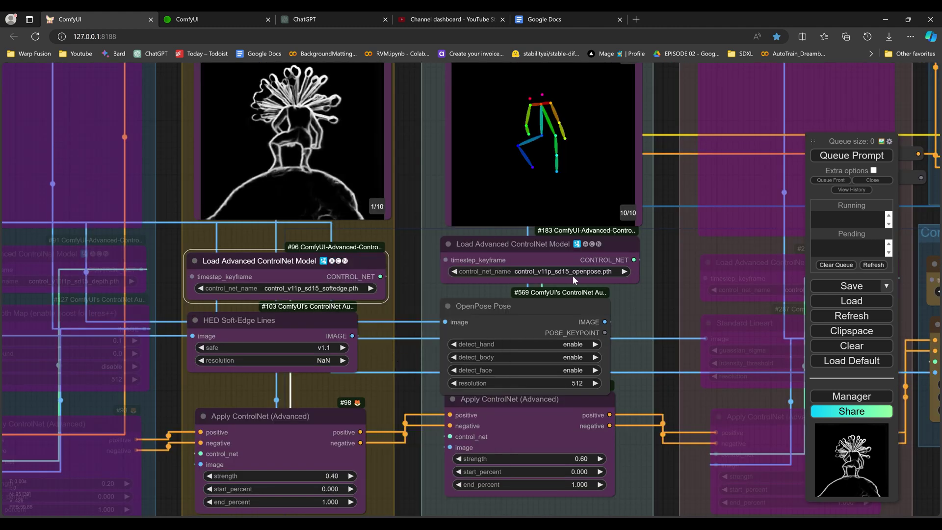
pyautogui.click(603, 272)
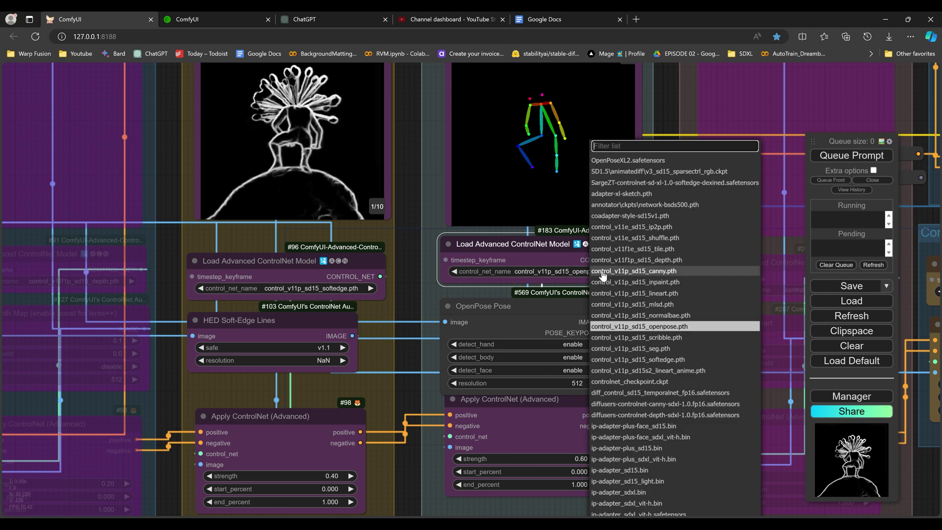
pyautogui.click(662, 327)
# - Set the Softedge Apply ControlNet strength to 0.40
pyautogui.scroll(-5, 414, 344)
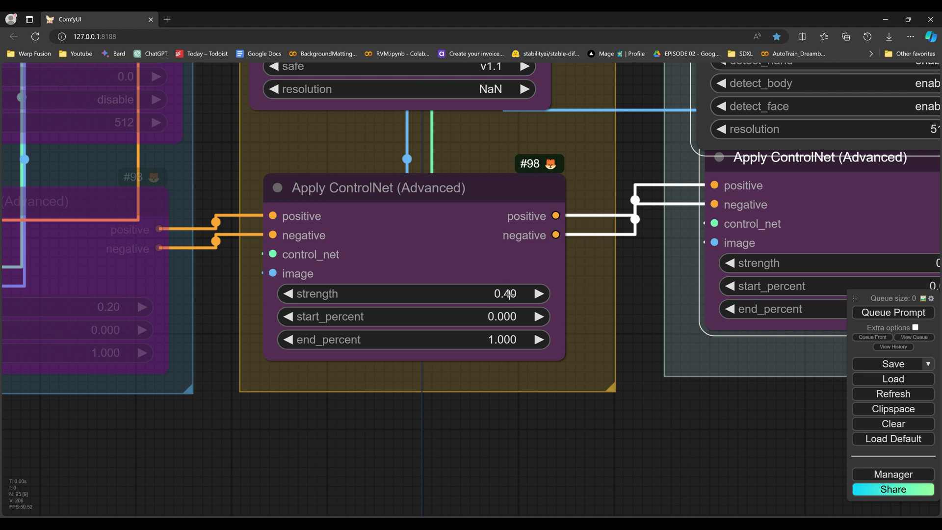
pyautogui.moveTo(509, 293); pyautogui.dragTo(518, 294)
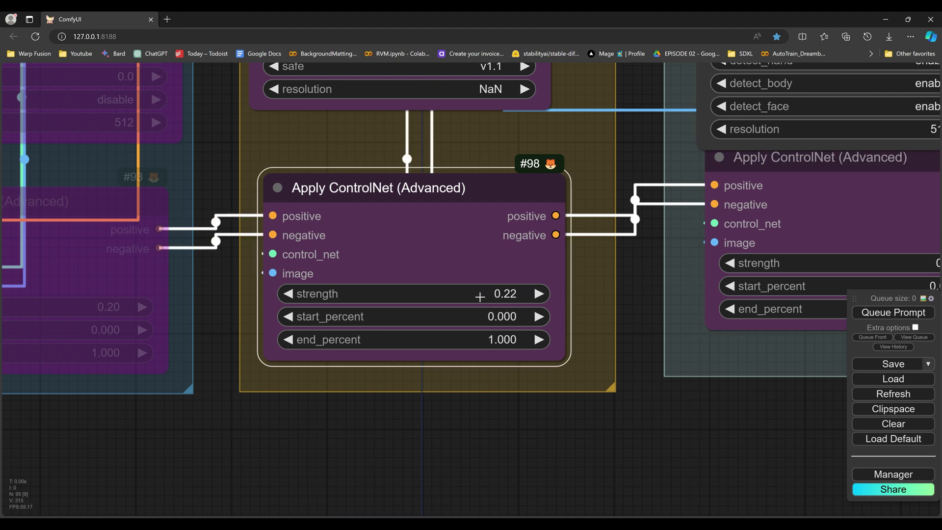
pyautogui.click(507, 294)
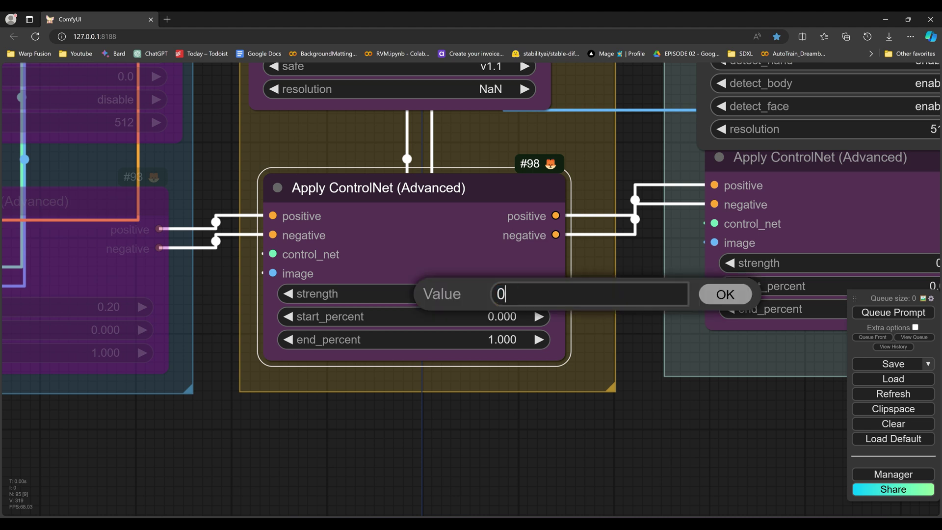
pyautogui.press('Return')
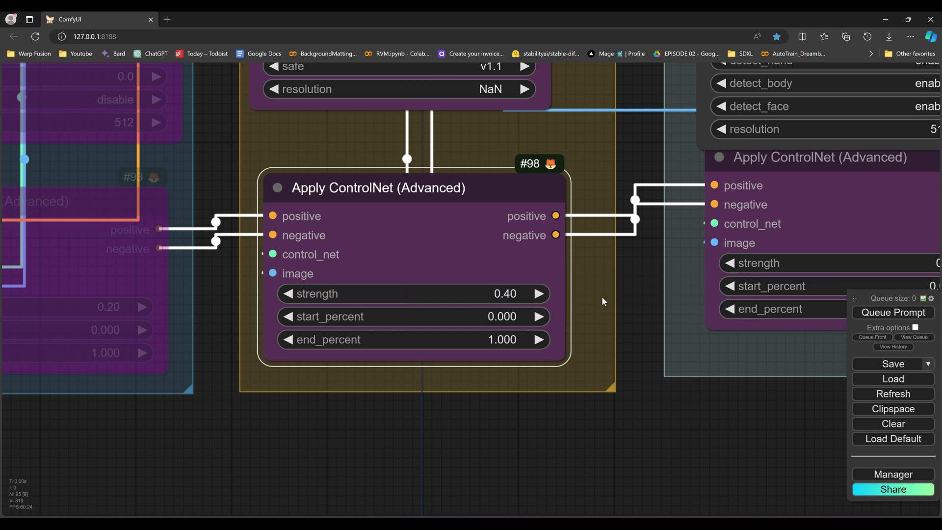
# - Zoom out and move the queue panel aside to reveal the Iterative Upscale preview
pyautogui.scroll(-15, 532, 350)
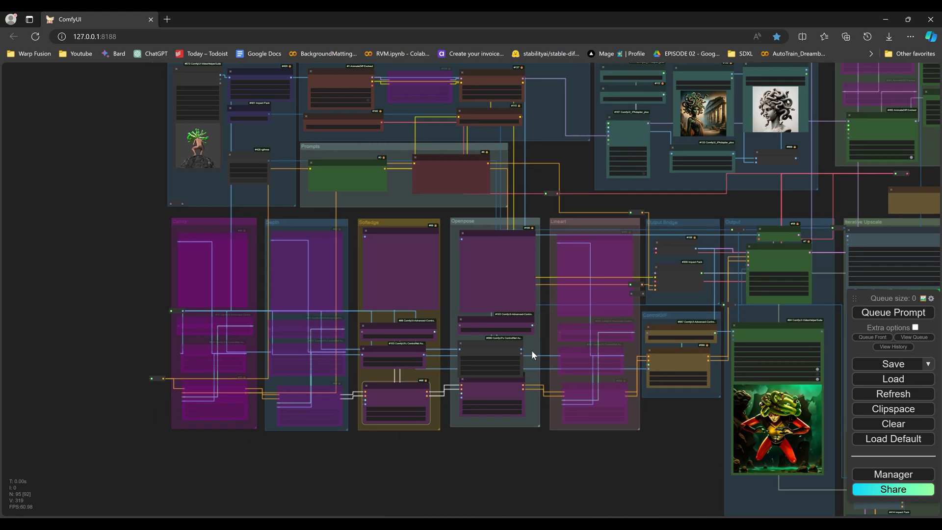
pyautogui.moveTo(889, 298); pyautogui.dragTo(519, 224)
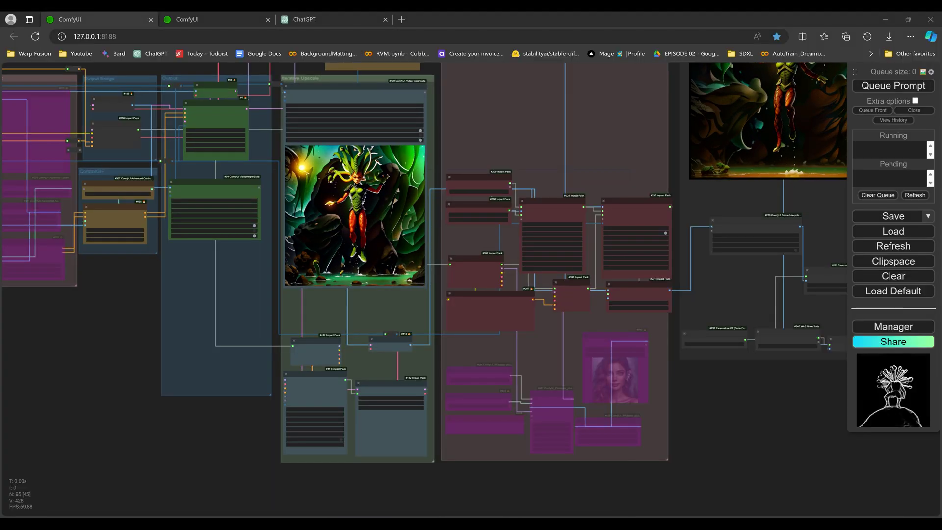
# - Review the Iterative Upscale settings across the upscaler and IPAdapter nodes
pyautogui.scroll(7, 425, 378)
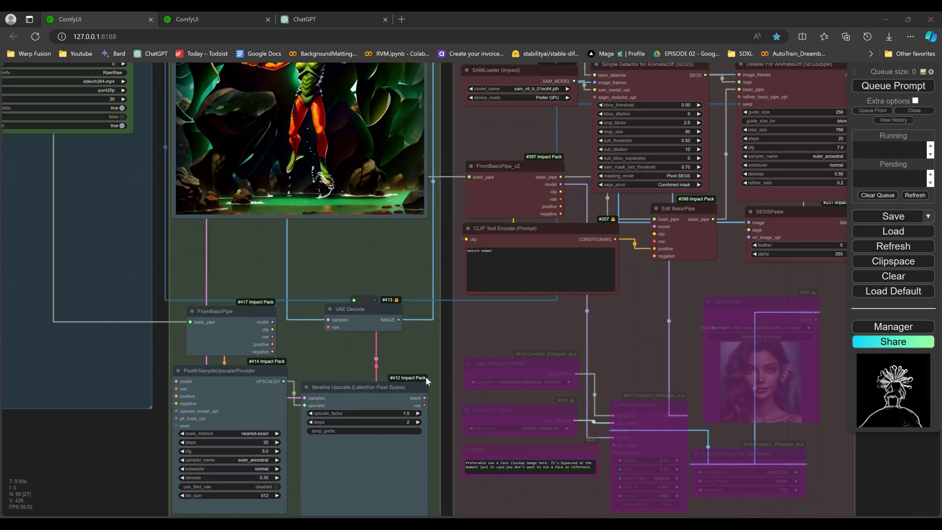
pyautogui.moveTo(428, 368); pyautogui.dragTo(458, 217)
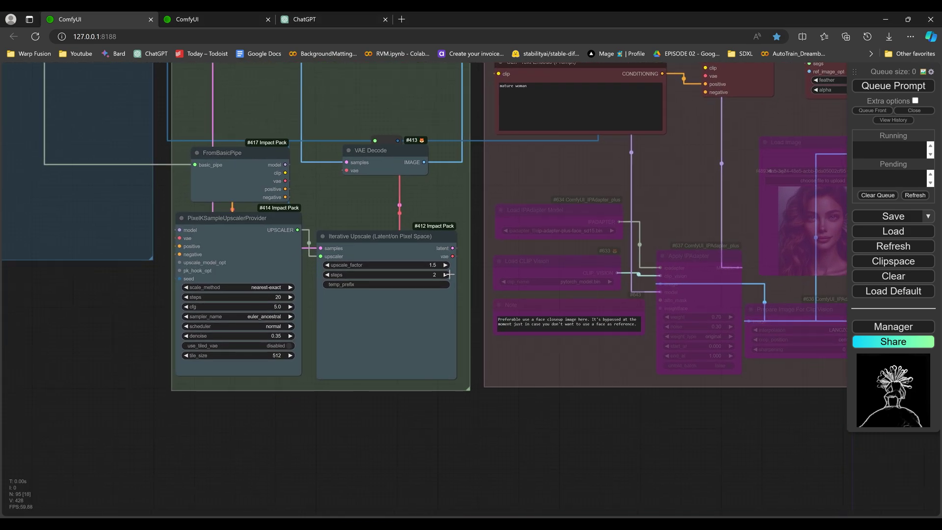
pyautogui.scroll(2, 448, 274)
pyautogui.moveTo(463, 277); pyautogui.dragTo(516, 262)
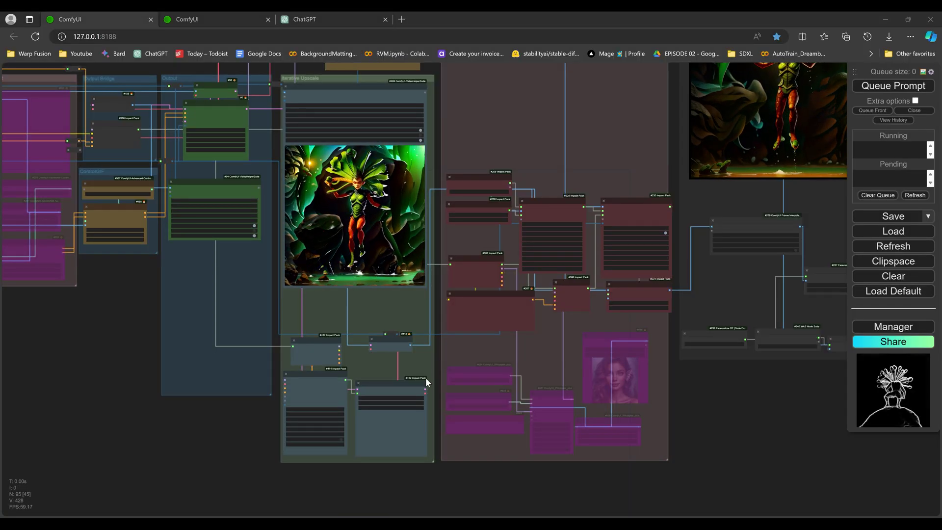
# - Import the rendered animation video into Topaz Video AI by dropping it on the import area
pyautogui.scroll(5, 426, 378)
pyautogui.scroll(2, 426, 378)
pyautogui.moveTo(426, 375); pyautogui.dragTo(511, 258)
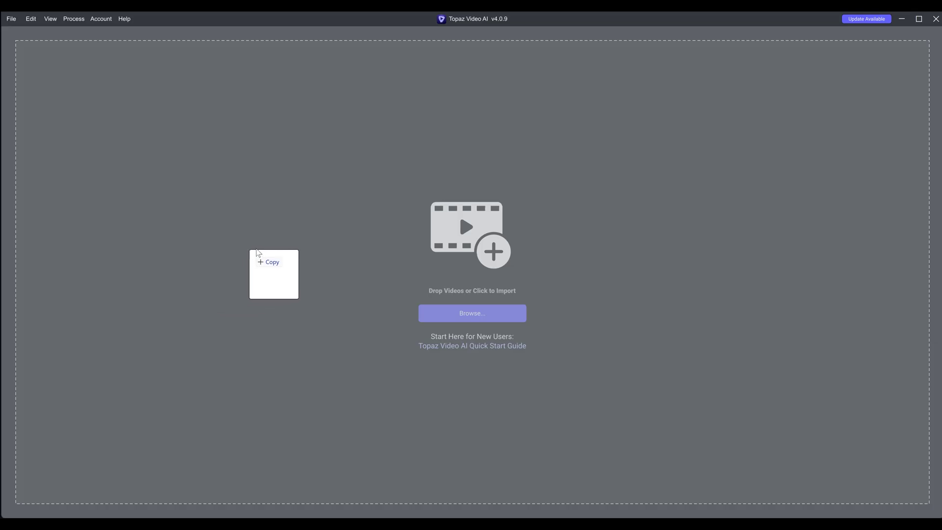
pyautogui.moveTo(257, 250); pyautogui.dragTo(333, 222)
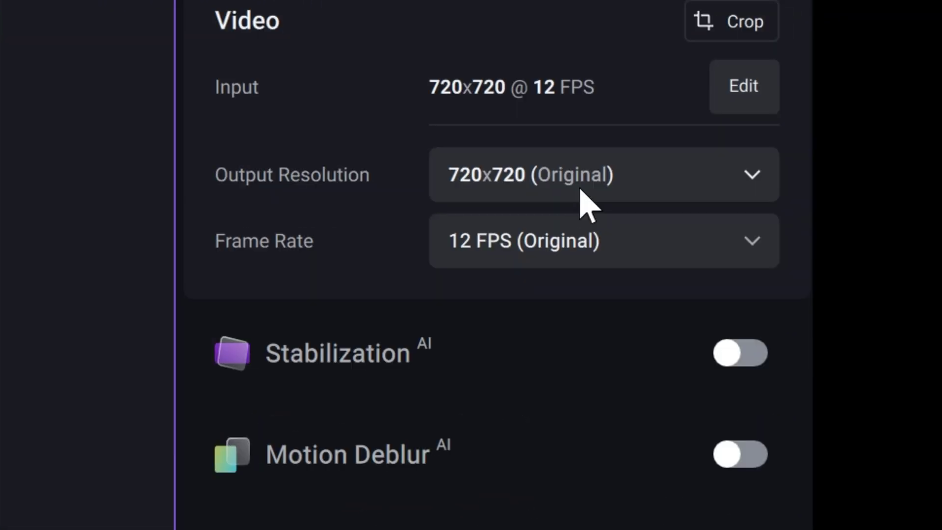
# - Set the Topaz output resolution to 4x Upscale (2880x2880), keeping the Enhancement filter on
pyautogui.click(580, 192)
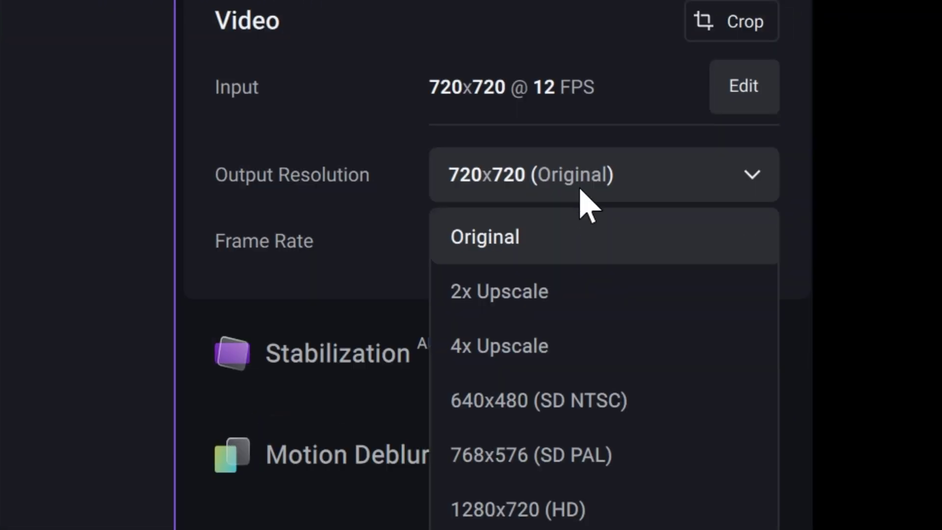
pyautogui.click(539, 346)
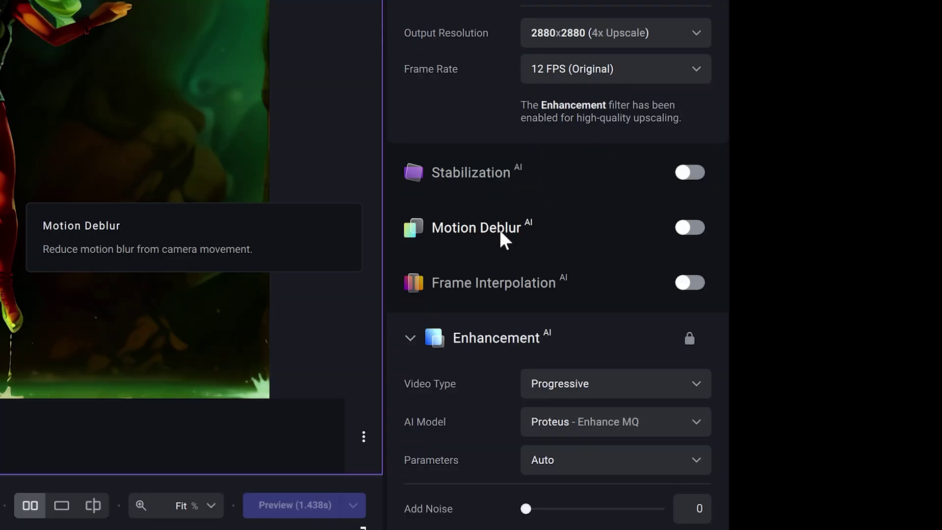
pyautogui.moveTo(527, 282)
pyautogui.moveTo(491, 166)
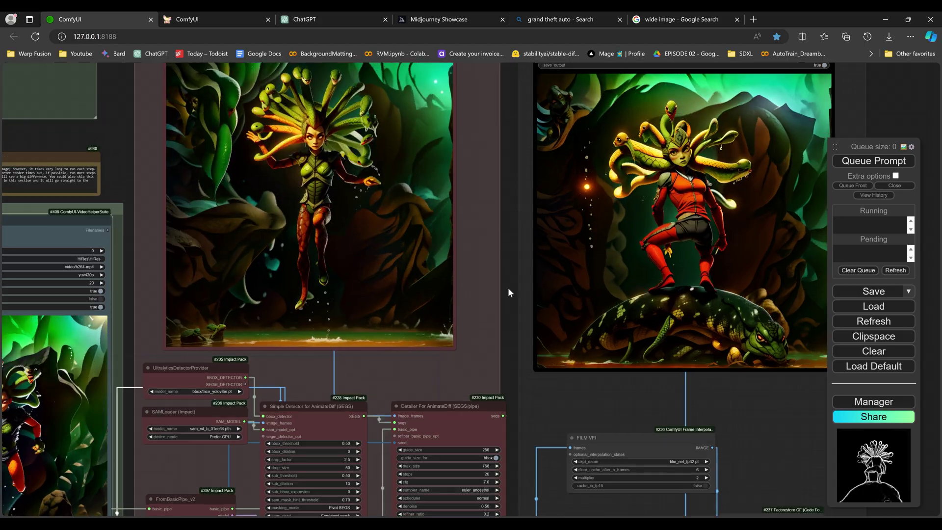
pyautogui.scroll(5, 557, 324)
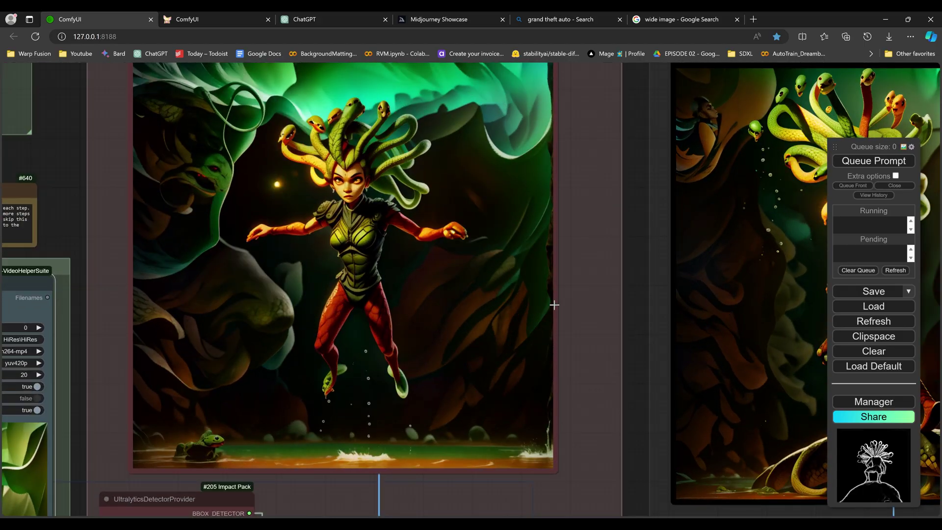
pyautogui.scroll(-2, 491, 344)
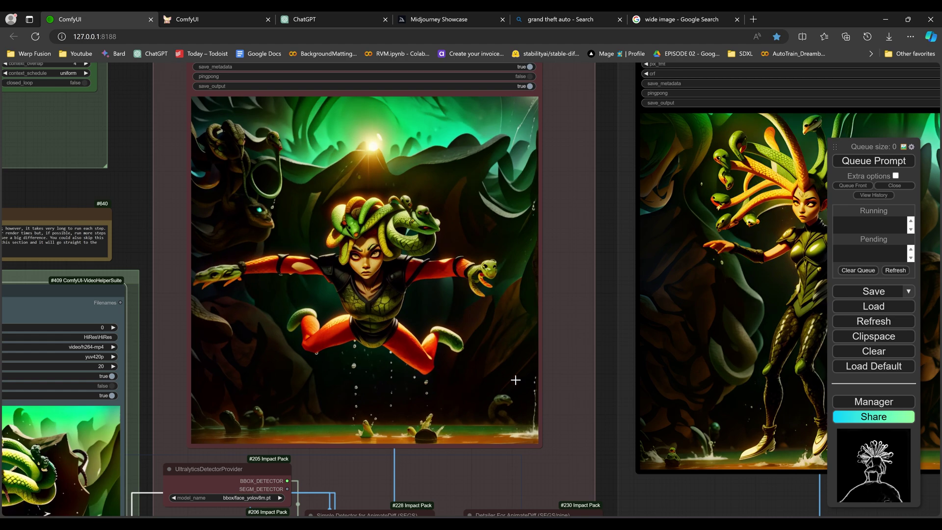
pyautogui.scroll(-3, 515, 380)
pyautogui.moveTo(368, 339); pyautogui.dragTo(526, 318)
pyautogui.scroll(4, 496, 344)
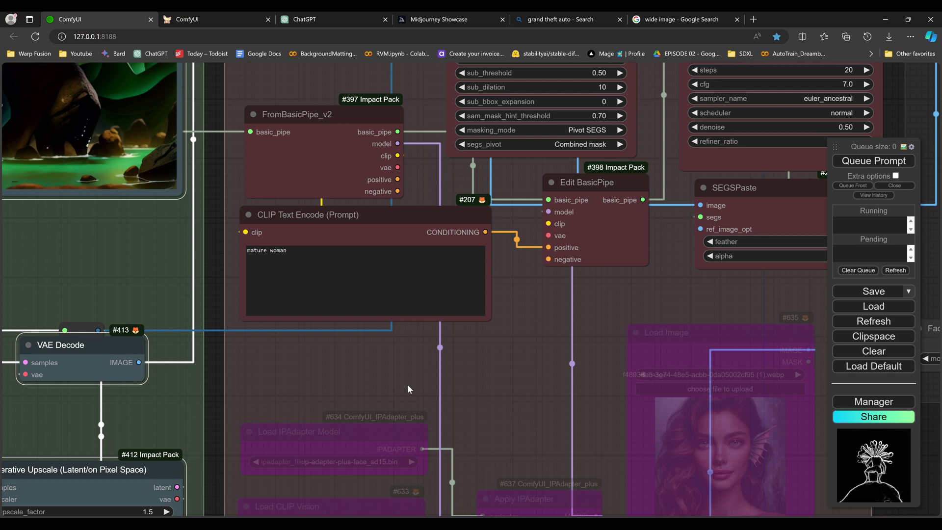
pyautogui.moveTo(488, 391); pyautogui.dragTo(375, 164)
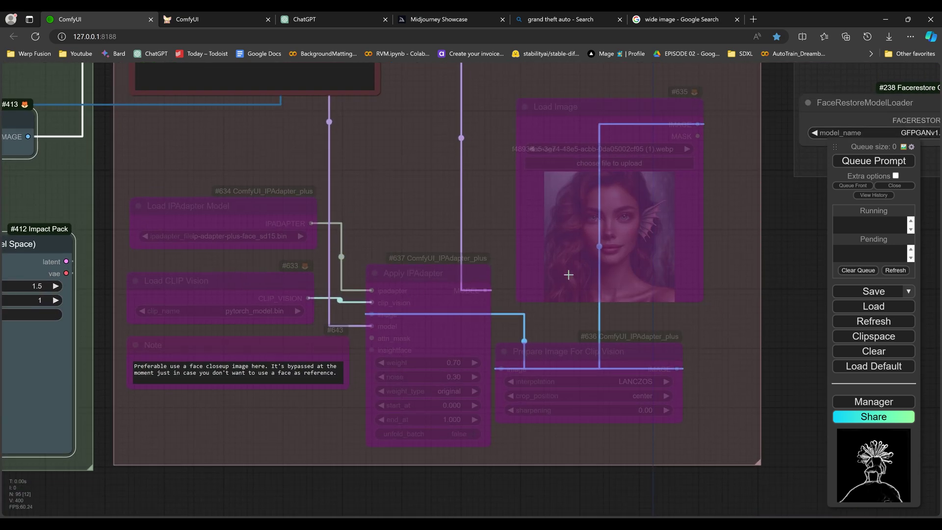
pyautogui.moveTo(589, 391); pyautogui.dragTo(621, 410)
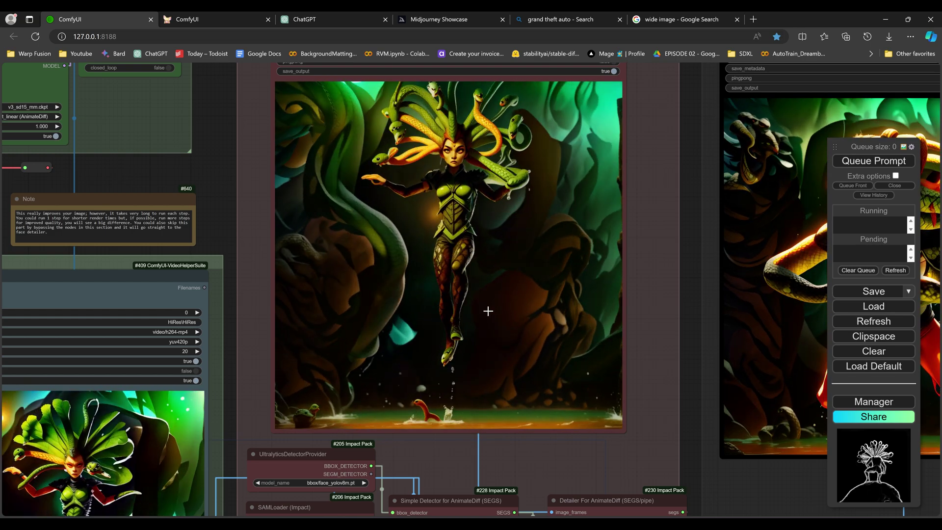
# - Review the LCM Load LoRA and KSampler settings: 8 steps, cfg 1.5
pyautogui.scroll(-2, 646, 250)
pyautogui.scroll(3, 395, 286)
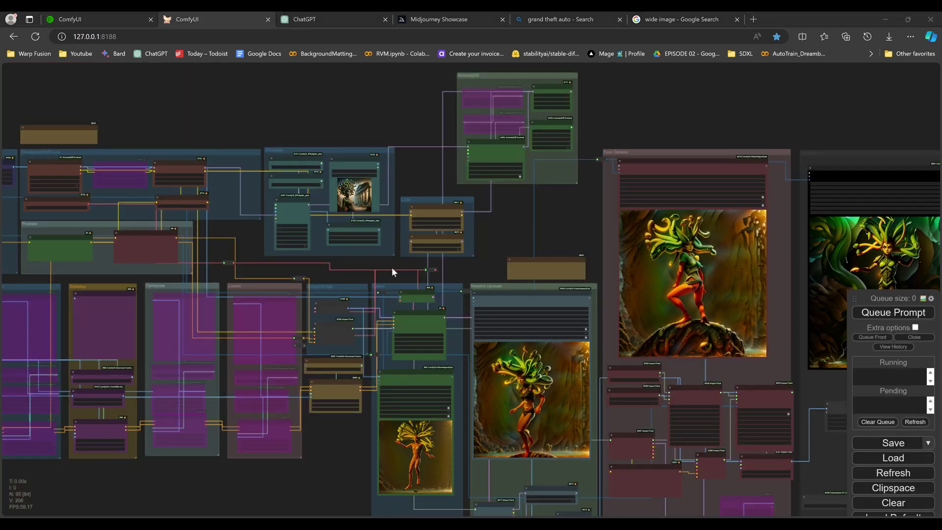
pyautogui.scroll(5, 393, 267)
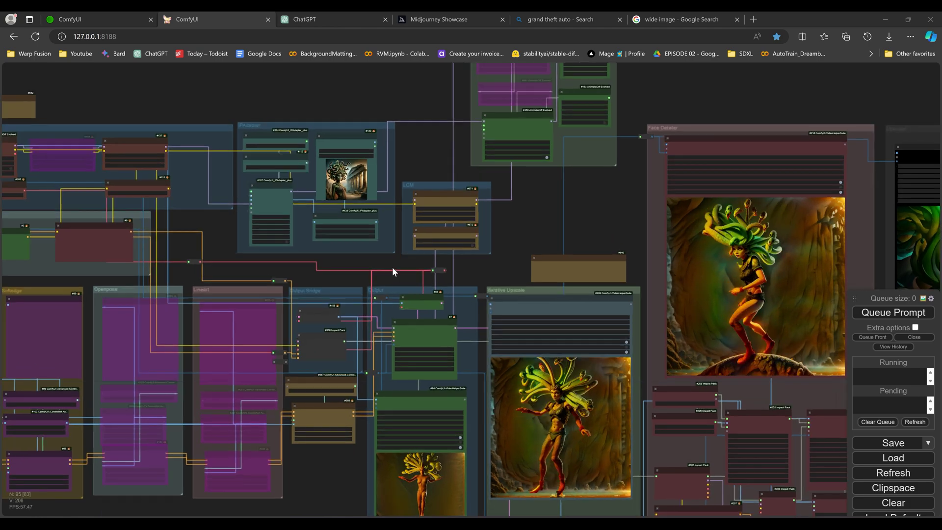
pyautogui.scroll(5, 298, 298)
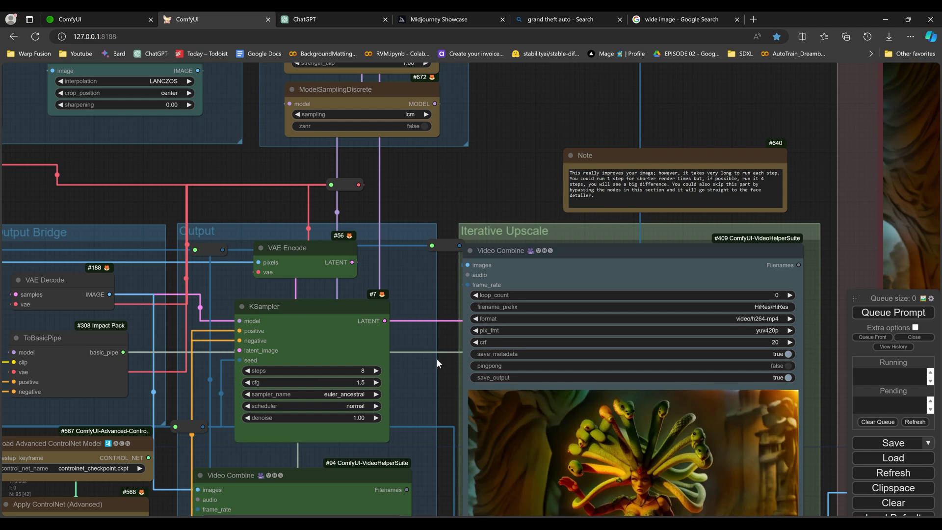
pyautogui.moveTo(437, 359); pyautogui.dragTo(455, 272)
pyautogui.scroll(3, 473, 395)
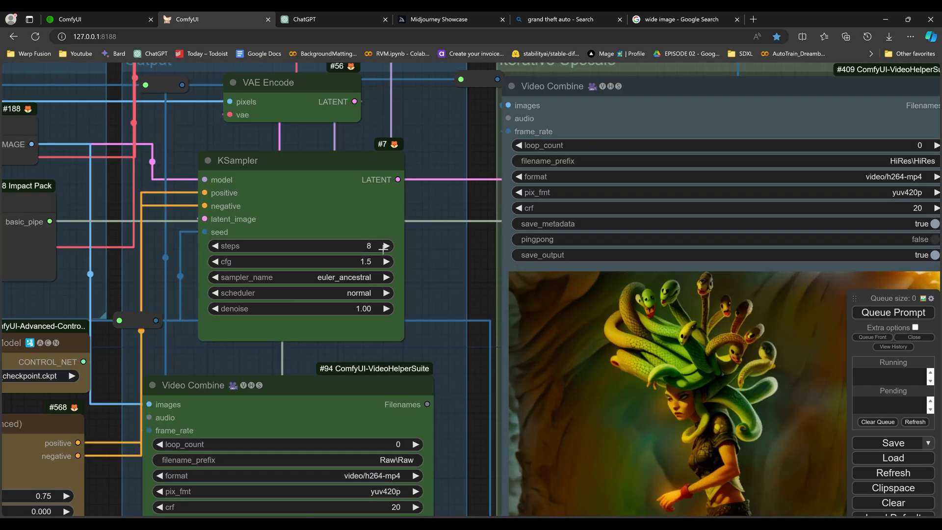
pyautogui.moveTo(437, 341); pyautogui.dragTo(341, 149)
pyautogui.scroll(-2, 381, 220)
pyautogui.scroll(1, 342, 148)
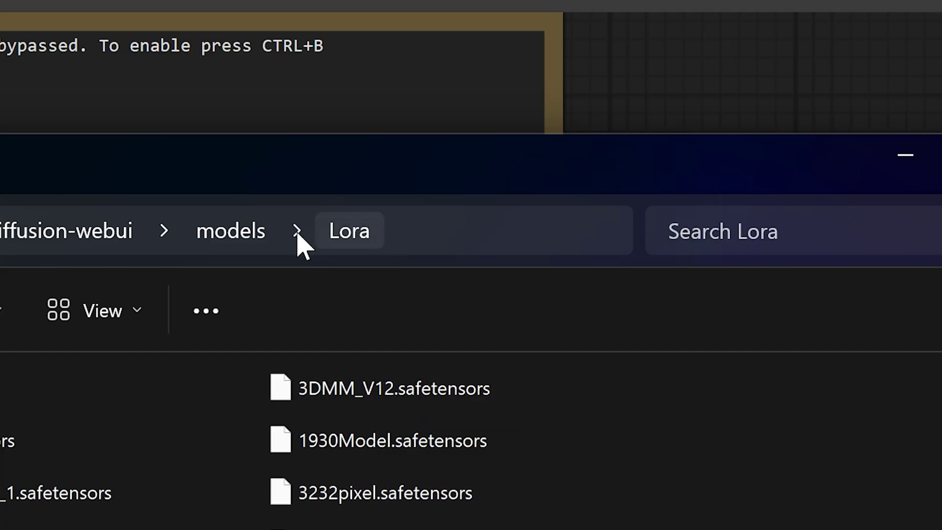
# - Scroll through the LoRA files in the Lora models folder
pyautogui.scroll(-3, 393, 441)
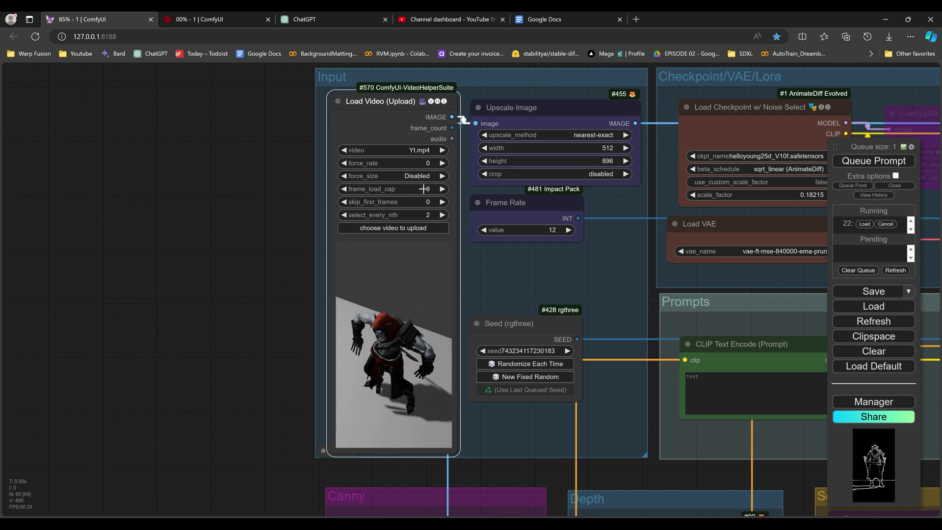
# - Confirm the frame load cap, add 'of water, spla' to the positive prompt, and load the blue water reference image
pyautogui.press('Return')
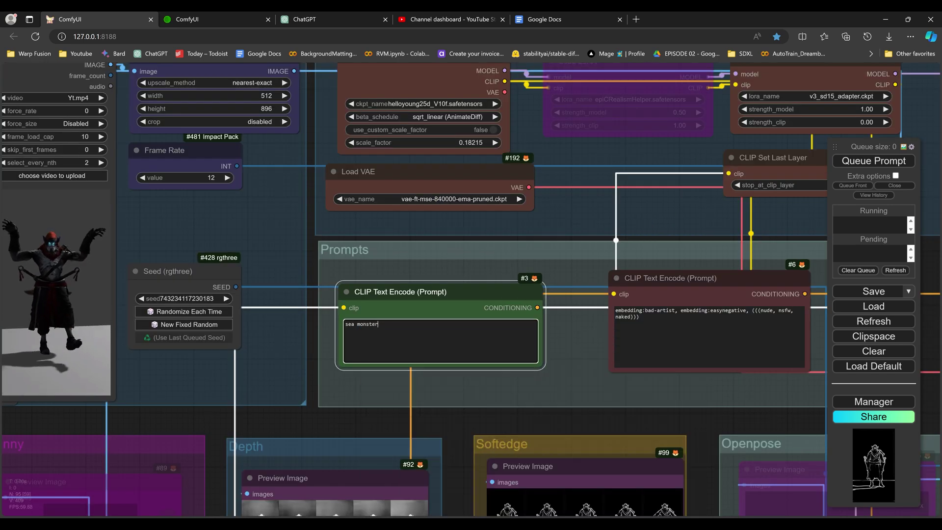
pyautogui.write('of water')
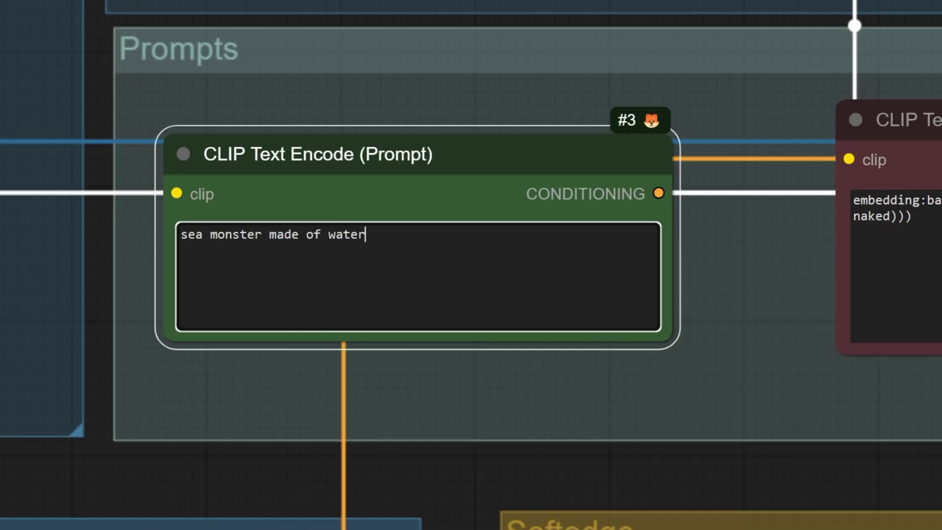
pyautogui.write(', spla')
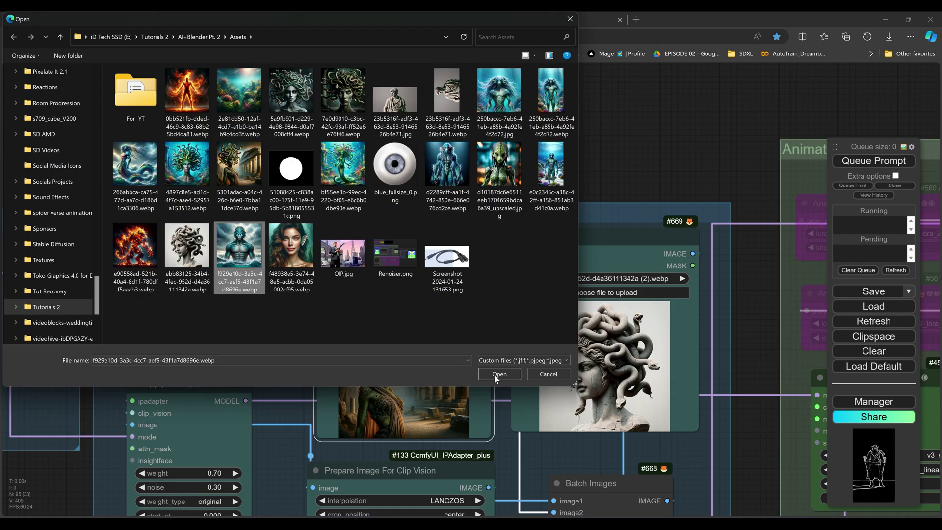
pyautogui.click(493, 375)
pyautogui.click(591, 295)
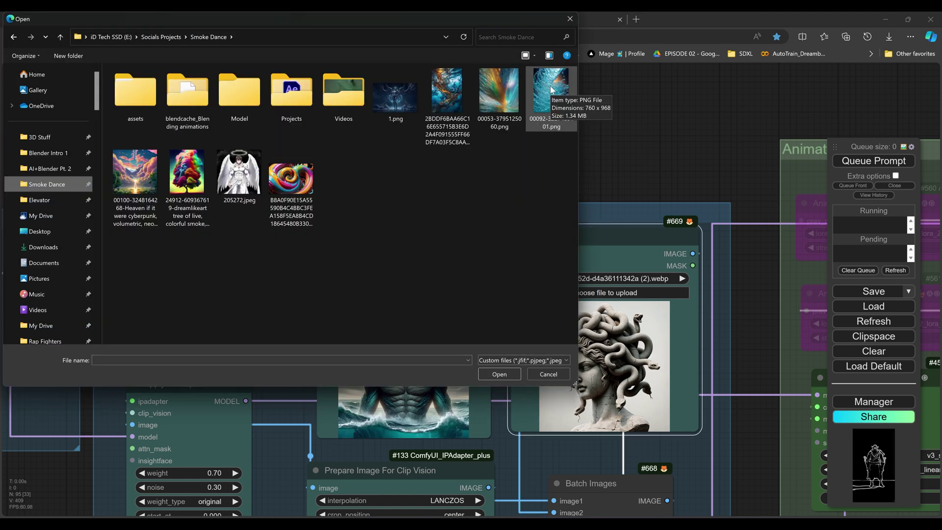
pyautogui.doubleClick(551, 89)
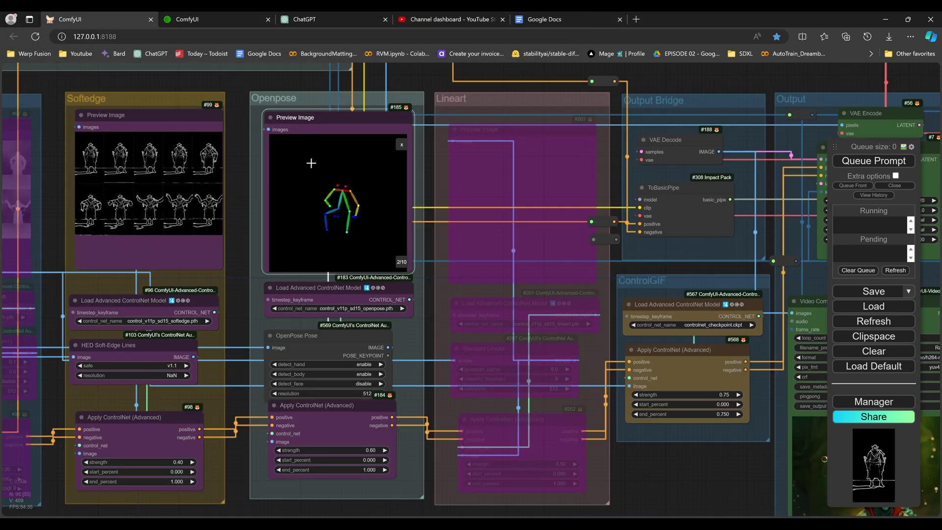
# - Bypass the Openpose preview, ControlNet loader, OpenPose Pose and Apply ControlNet nodes
pyautogui.hotkey('ctrl', 'b')
pyautogui.click(319, 287)
pyautogui.hotkey('ctrl', 'b')
pyautogui.click(299, 335)
pyautogui.hotkey('ctrl', 'b')
pyautogui.click(353, 422)
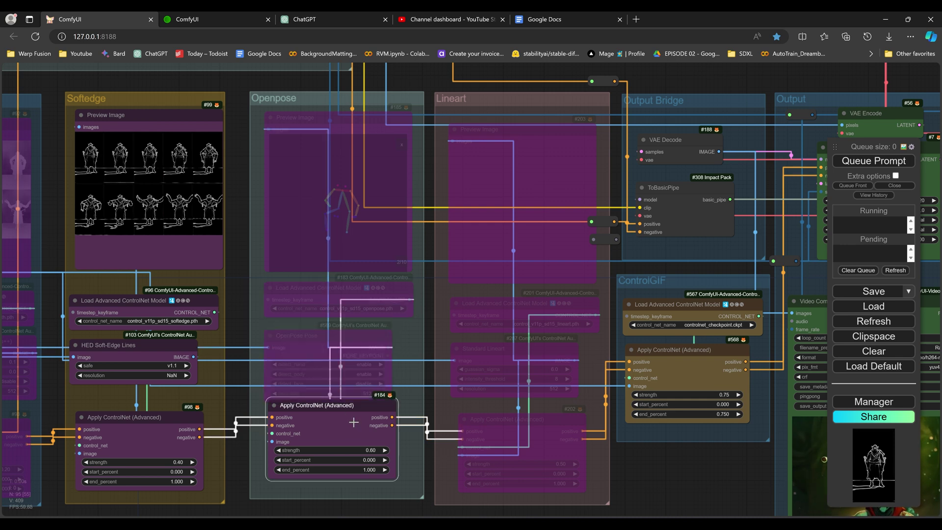
pyautogui.hotkey('ctrl', 'b')
# - Re-enable the Depth preview, Depth ControlNet loader, LeReS depth map and Depth apply nodes
pyautogui.moveTo(246, 328); pyautogui.dragTo(562, 316)
pyautogui.click(287, 107)
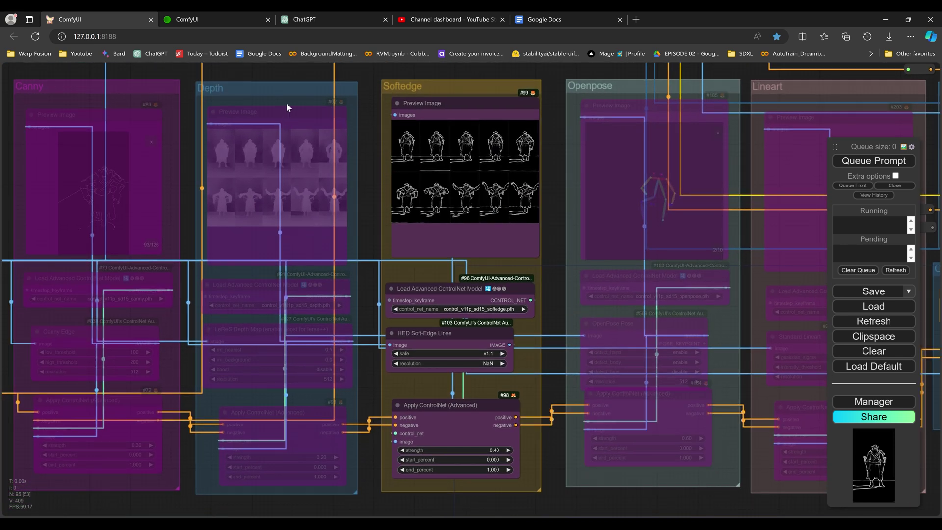
pyautogui.hotkey('ctrl', 'b')
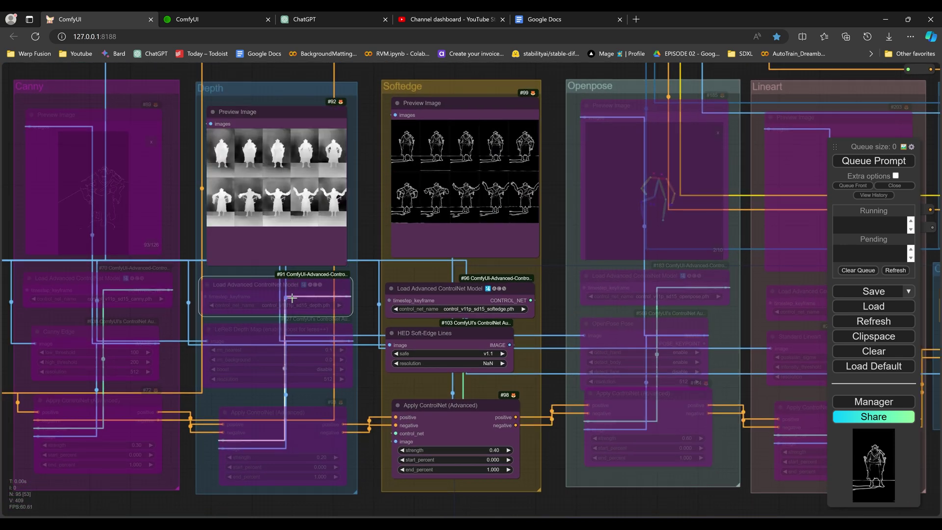
pyautogui.hotkey('ctrl', 'b')
pyautogui.click(289, 413)
pyautogui.hotkey('ctrl', 'b')
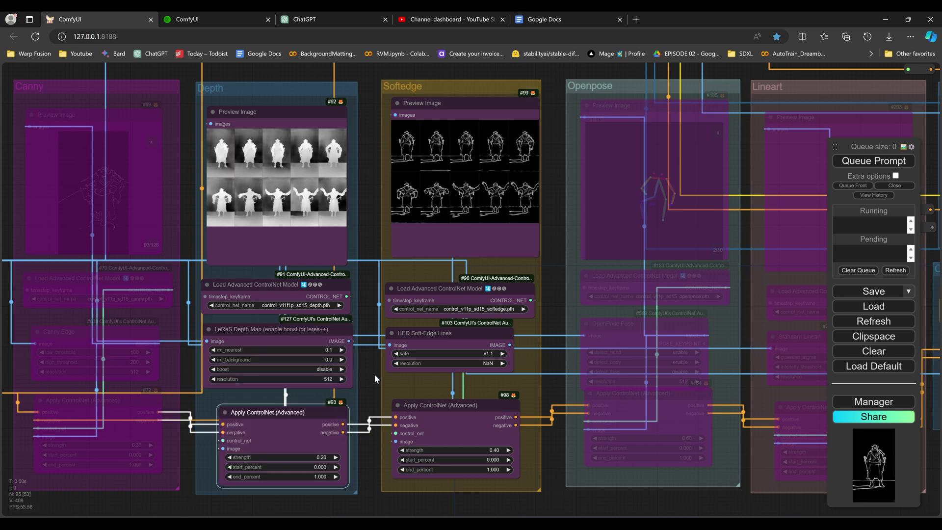
pyautogui.moveTo(375, 374); pyautogui.dragTo(236, 460)
pyautogui.moveTo(870, 146); pyautogui.dragTo(628, 148)
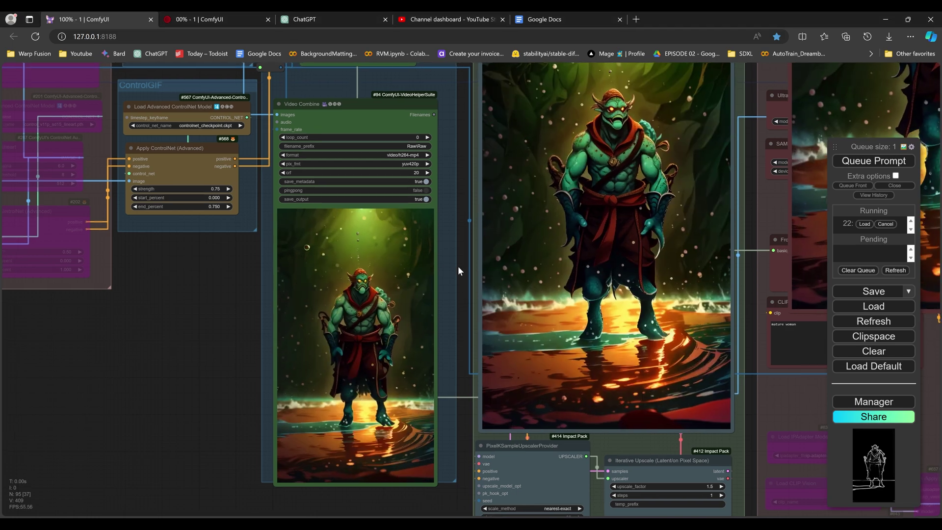
# - Bring the Load Video input group into view and edit its frame_load_cap value
pyautogui.moveTo(458, 266); pyautogui.dragTo(427, 272)
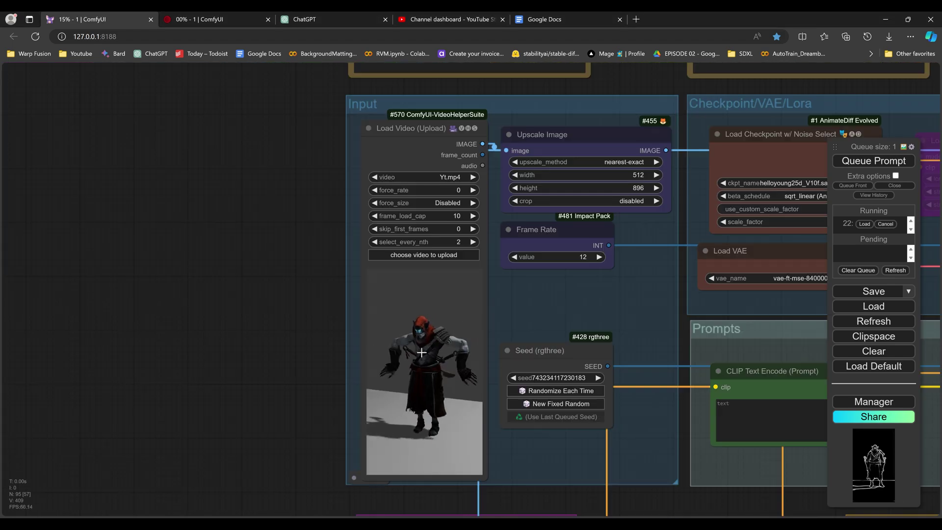
pyautogui.click(441, 216)
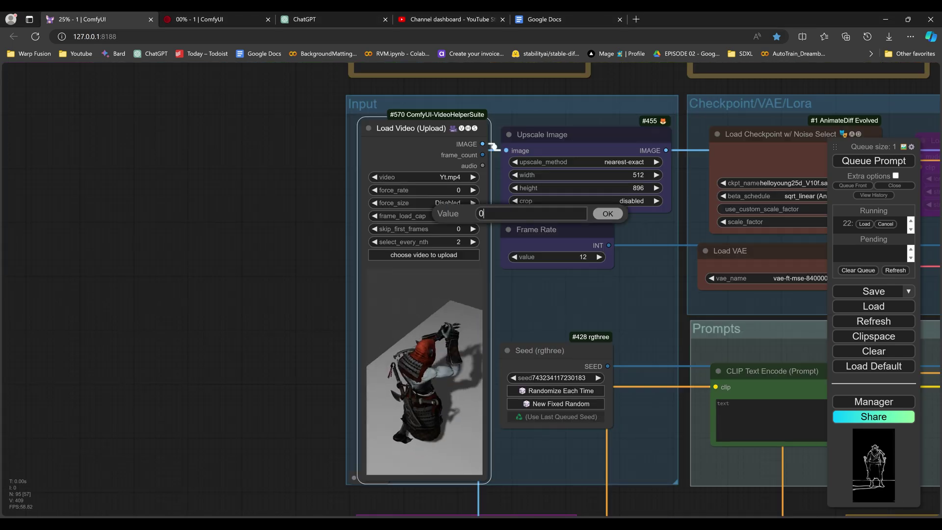